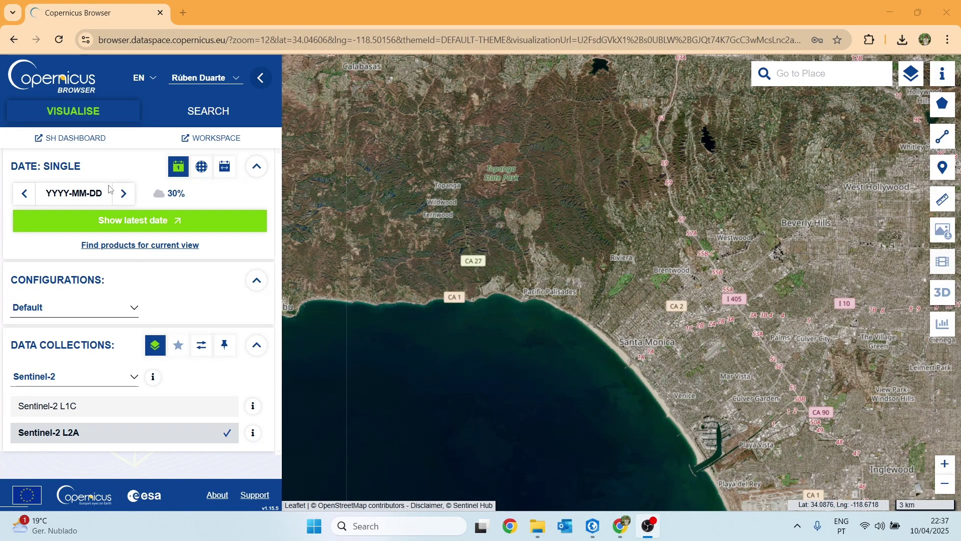
# Search Copernicus Browser for SENTINEL-2 products limited to a low maximum cloud cover.
pyautogui.click(191, 112)
pyautogui.click(16, 281)
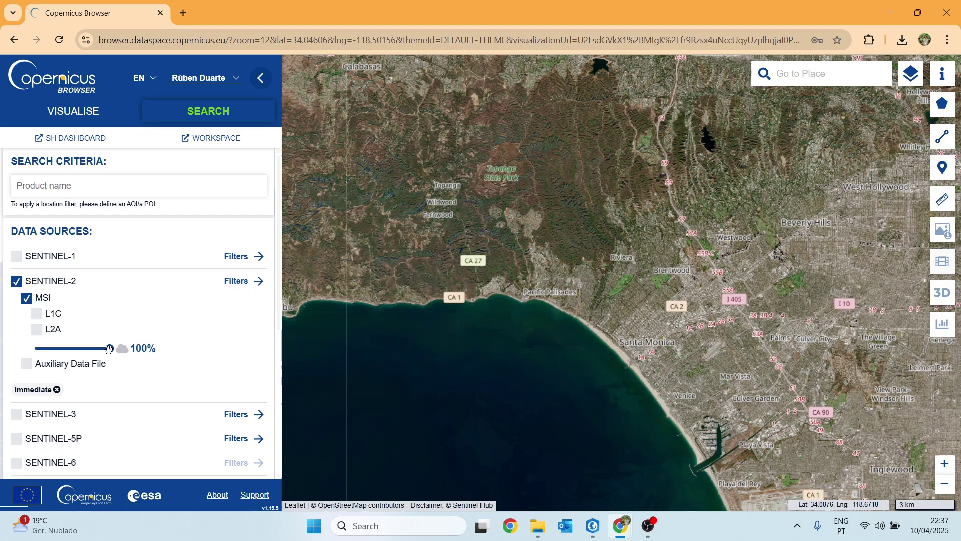
pyautogui.moveTo(110, 344); pyautogui.dragTo(39, 348)
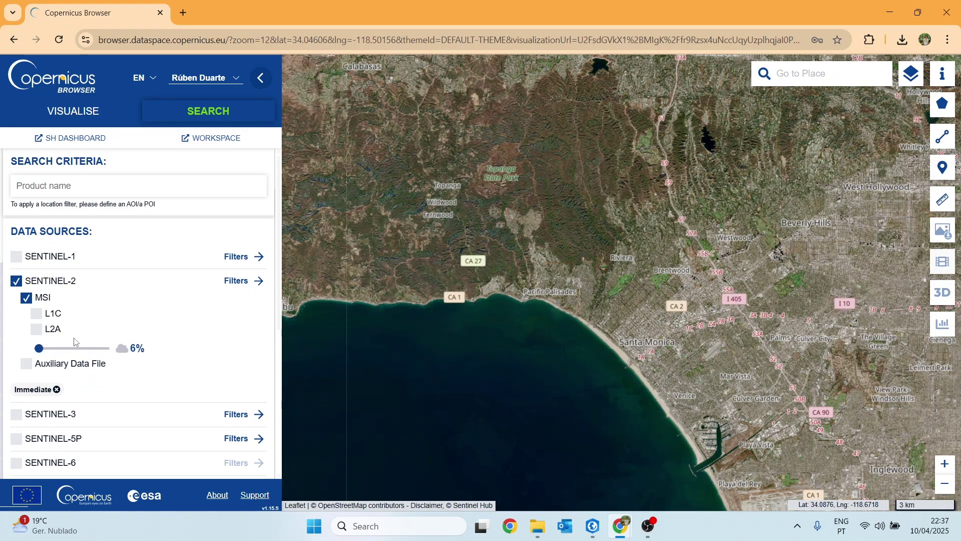
pyautogui.scroll(-5, 77, 345)
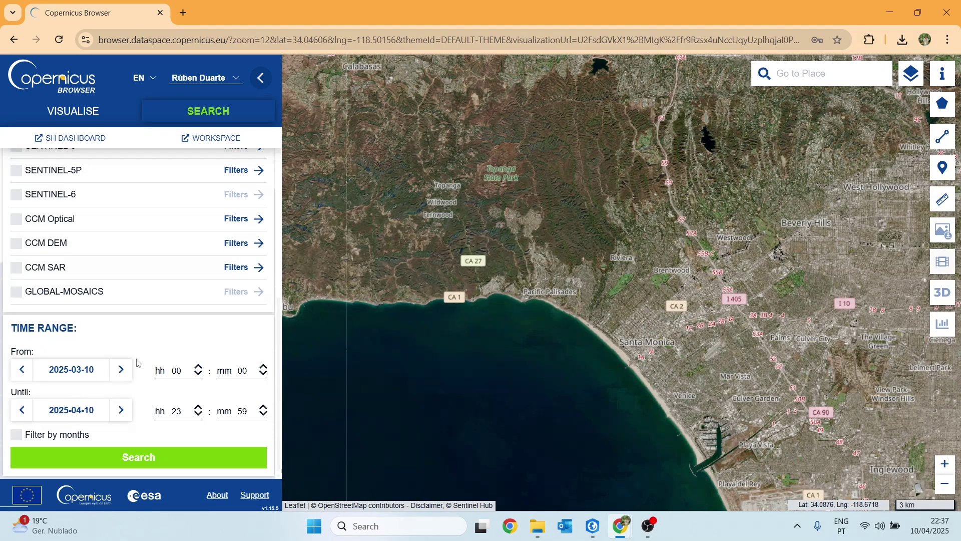
pyautogui.click(593, 526)
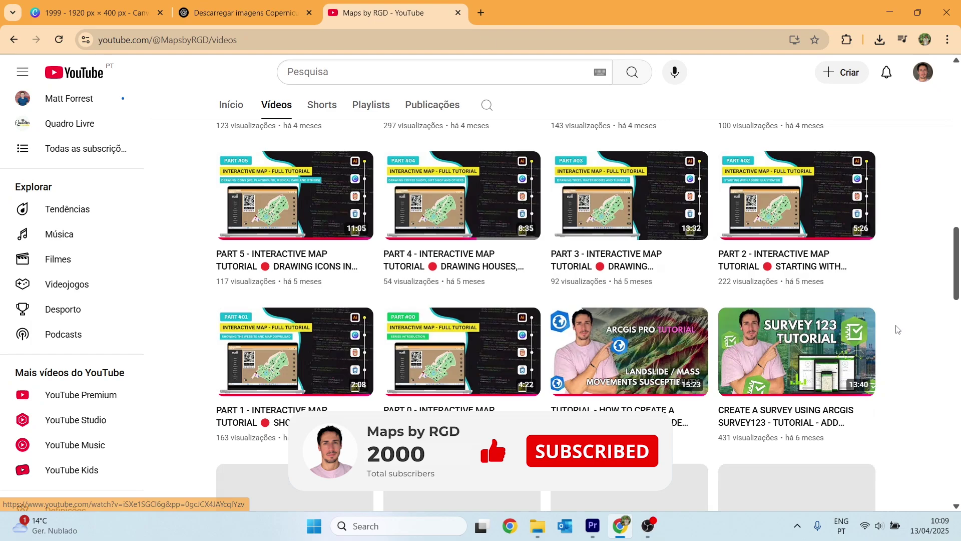
# Play the Sentinel-2 download and NDVI tutorial from about 2:57, the Copernicus product-info part.
pyautogui.scroll(-10, 896, 329)
pyautogui.scroll(-8, 895, 329)
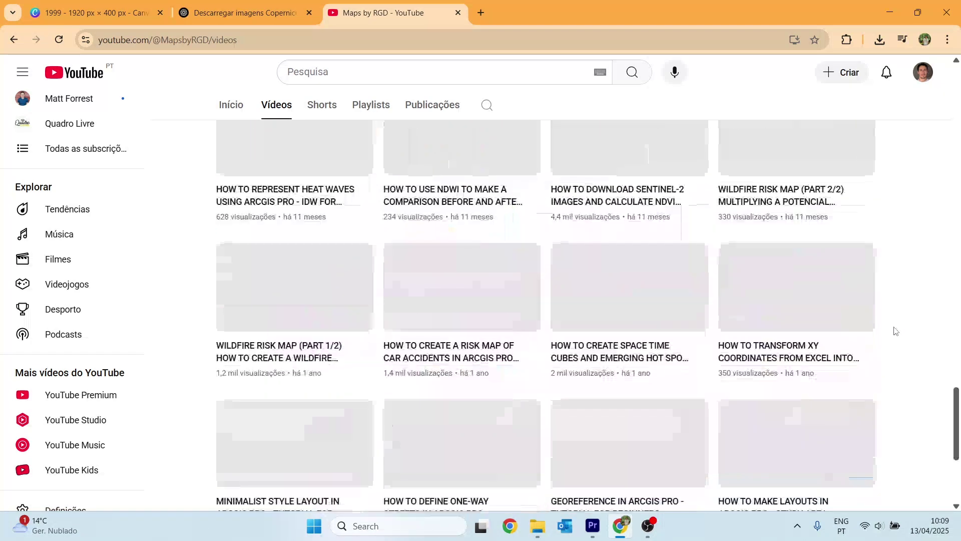
pyautogui.scroll(4, 896, 329)
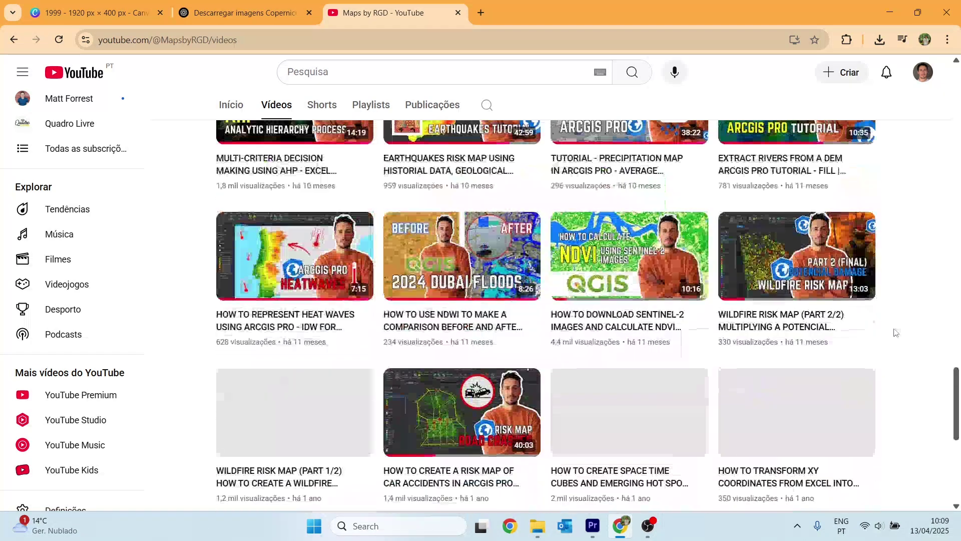
pyautogui.click(607, 270)
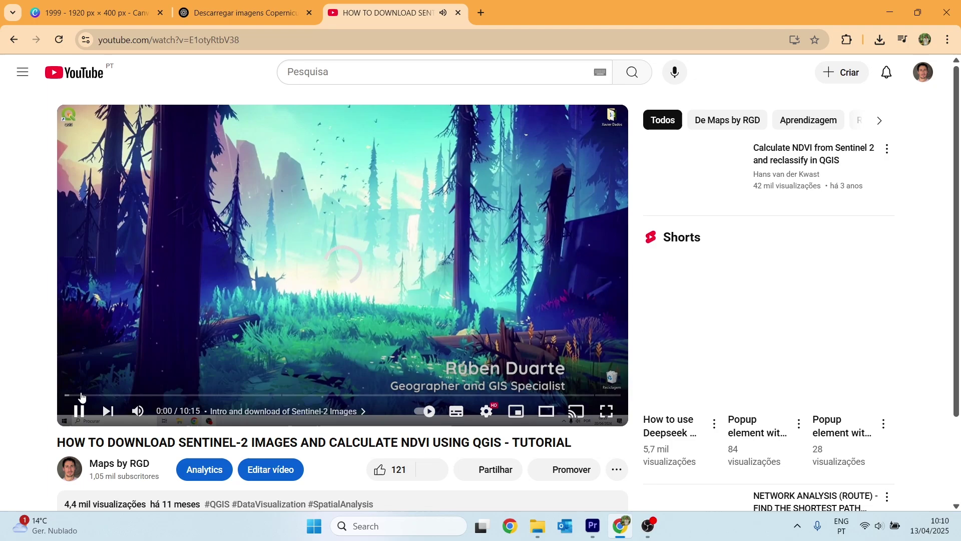
pyautogui.moveTo(73, 396); pyautogui.dragTo(256, 396)
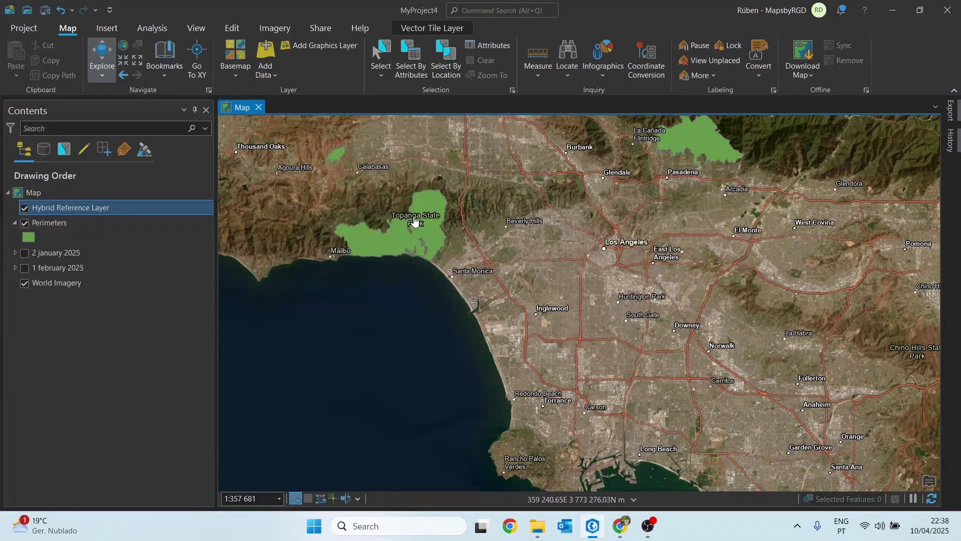
# Expand the 2 january 2025 group to reveal its B12 and B08 band layers.
pyautogui.click(39, 253)
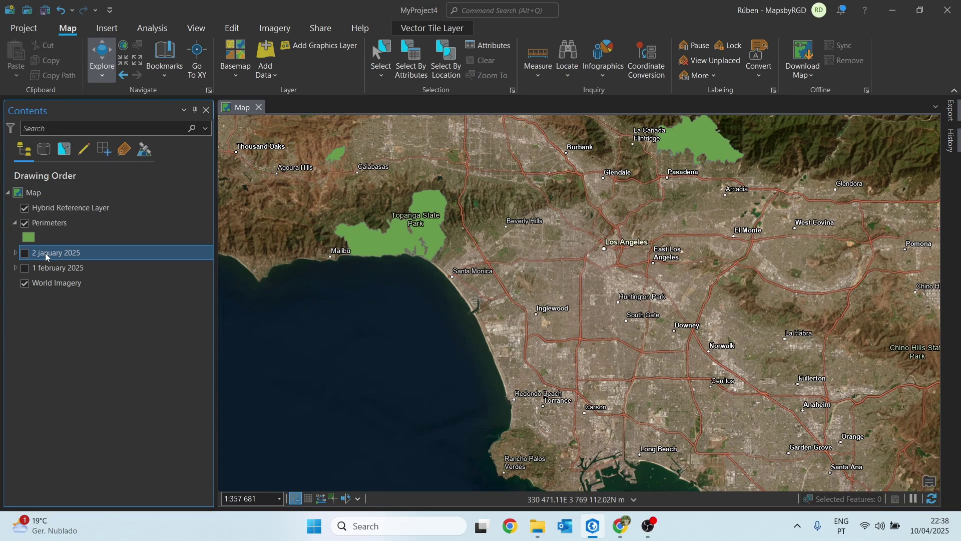
pyautogui.click(15, 253)
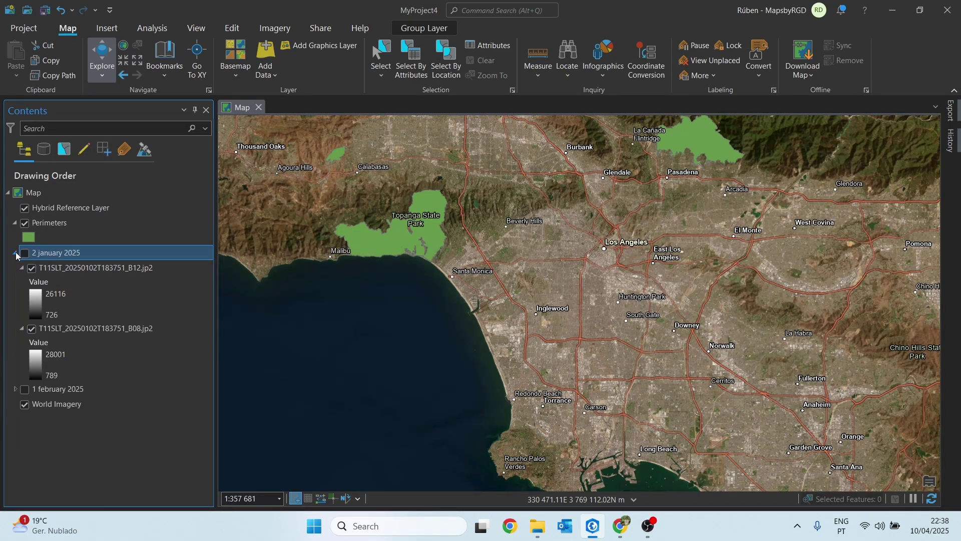
pyautogui.click(121, 270)
pyautogui.click(126, 328)
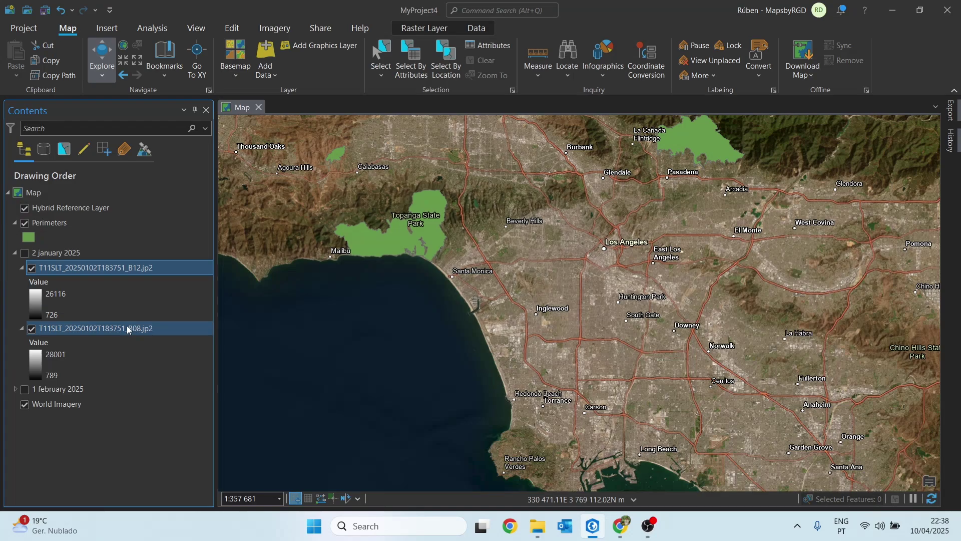
pyautogui.click(53, 254)
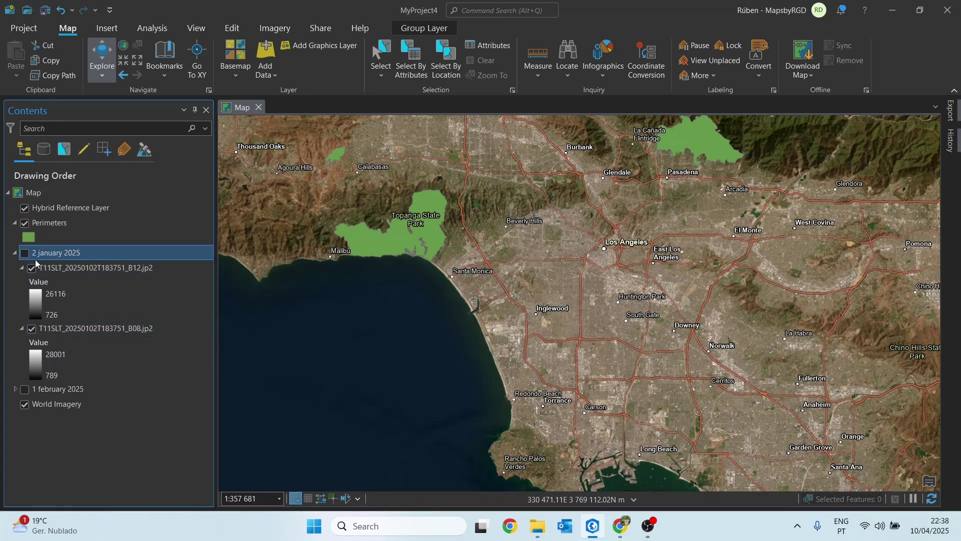
# Expand the 1 february 2025 group to reveal its B12 and B08 band layers.
pyautogui.click(14, 390)
pyautogui.scroll(-1, 97, 405)
pyautogui.click(96, 374)
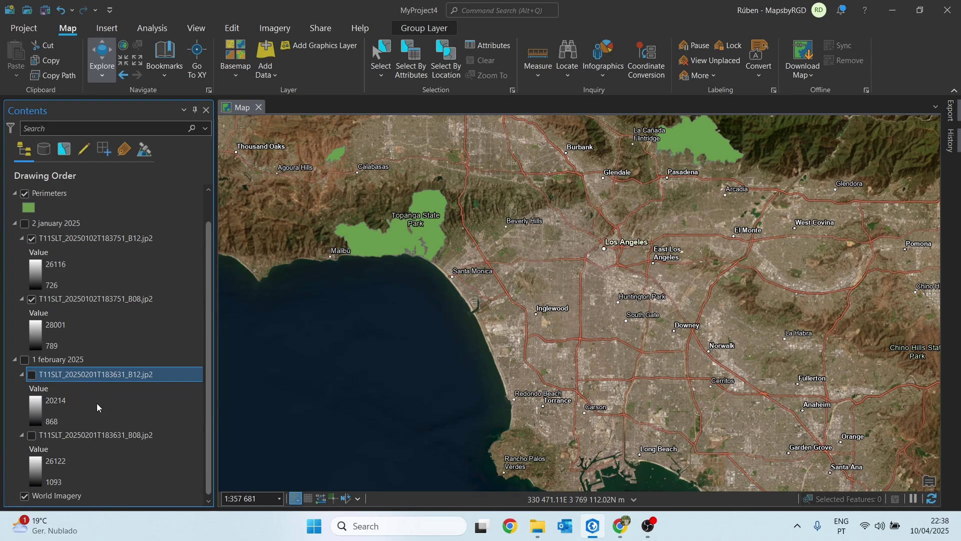
pyautogui.click(100, 435)
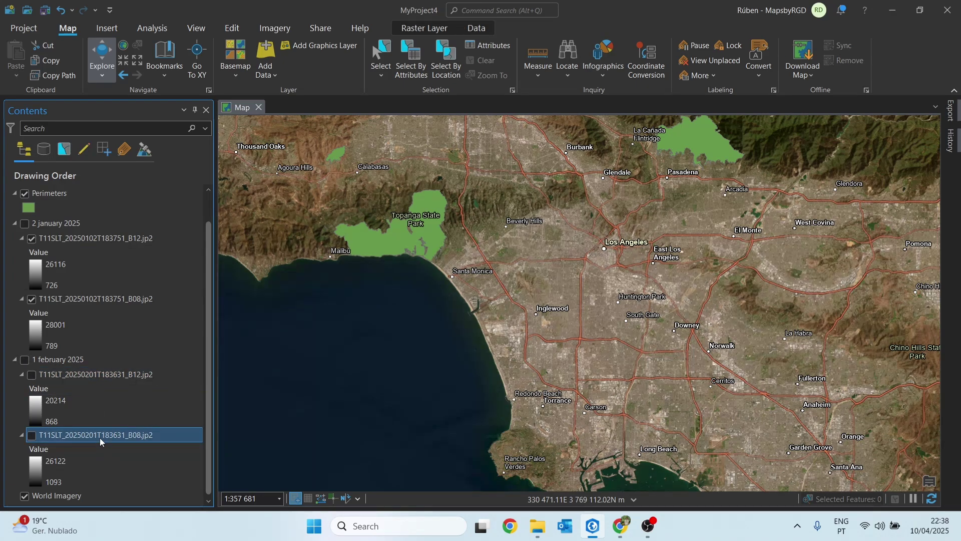
pyautogui.scroll(1, 100, 438)
pyautogui.click(200, 34)
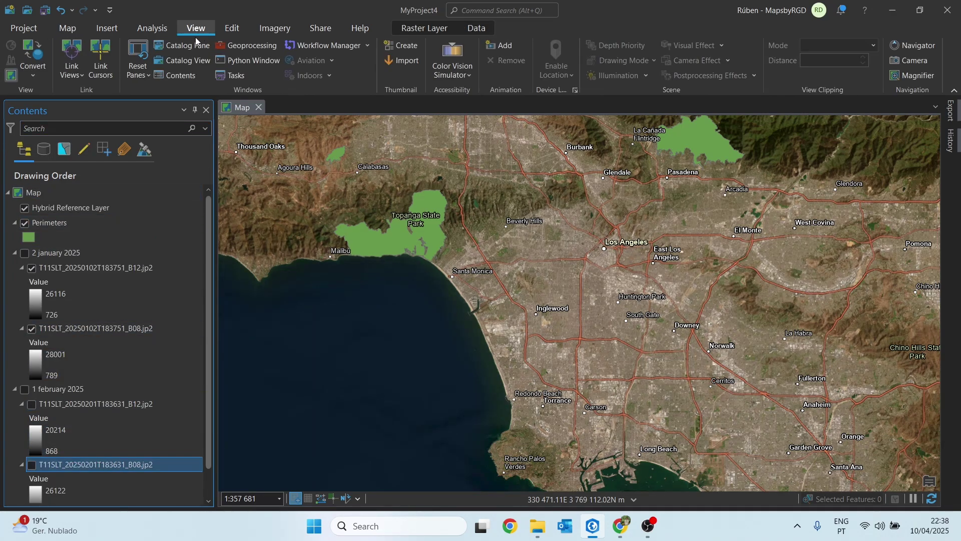
pyautogui.click(178, 48)
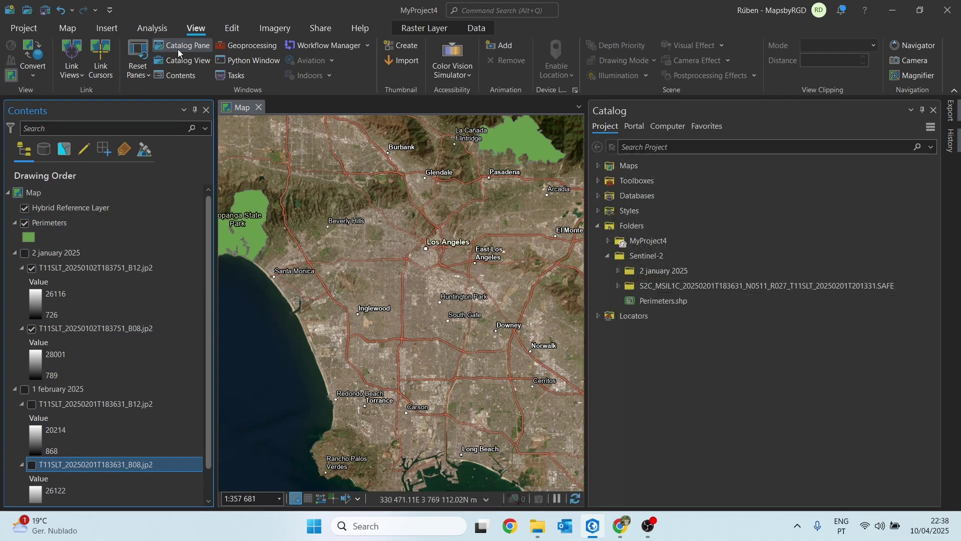
pyautogui.rightClick(650, 256)
pyautogui.click(661, 263)
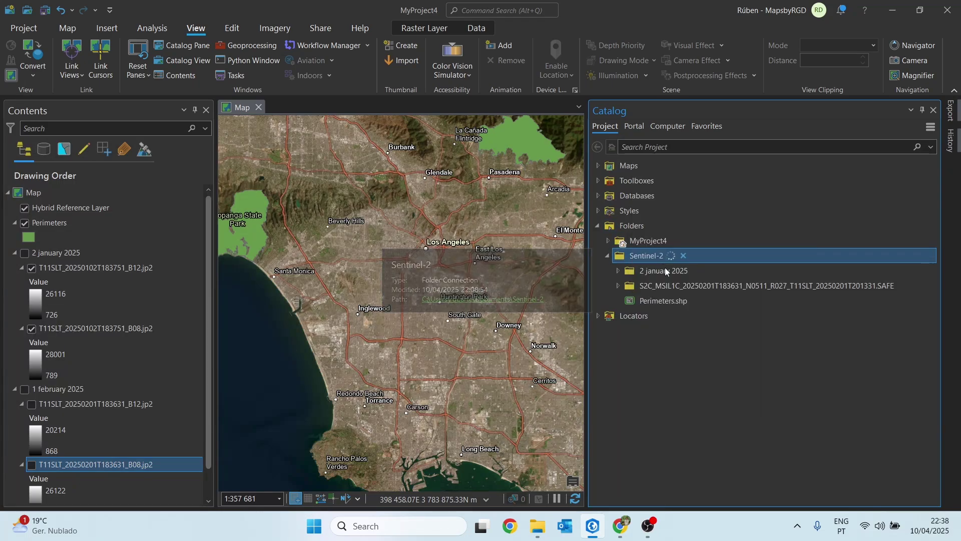
pyautogui.click(618, 270)
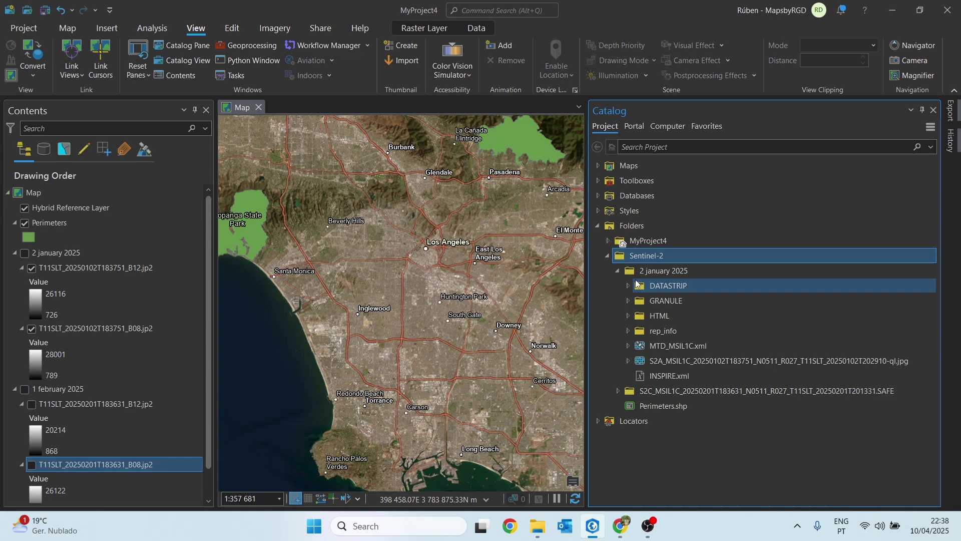
pyautogui.click(629, 301)
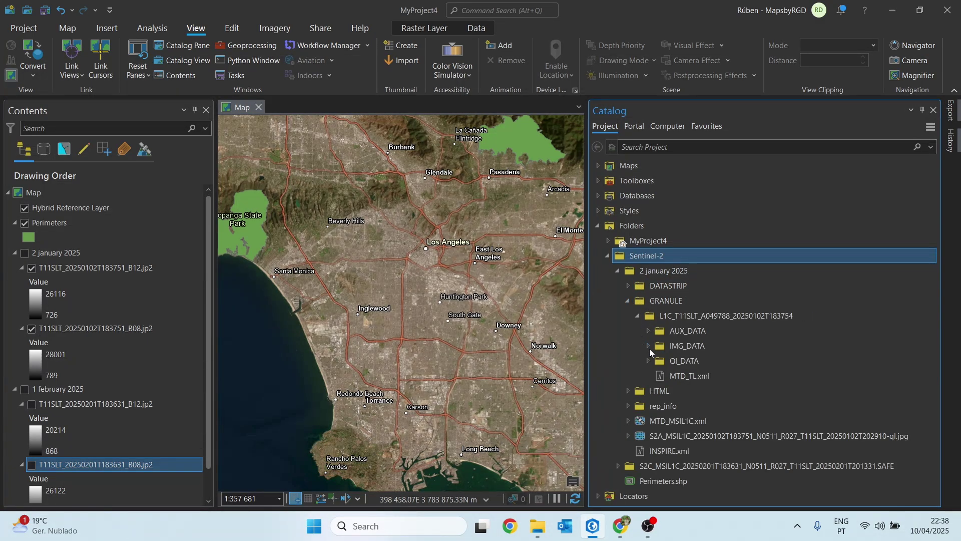
pyautogui.click(647, 345)
pyautogui.scroll(-2, 661, 343)
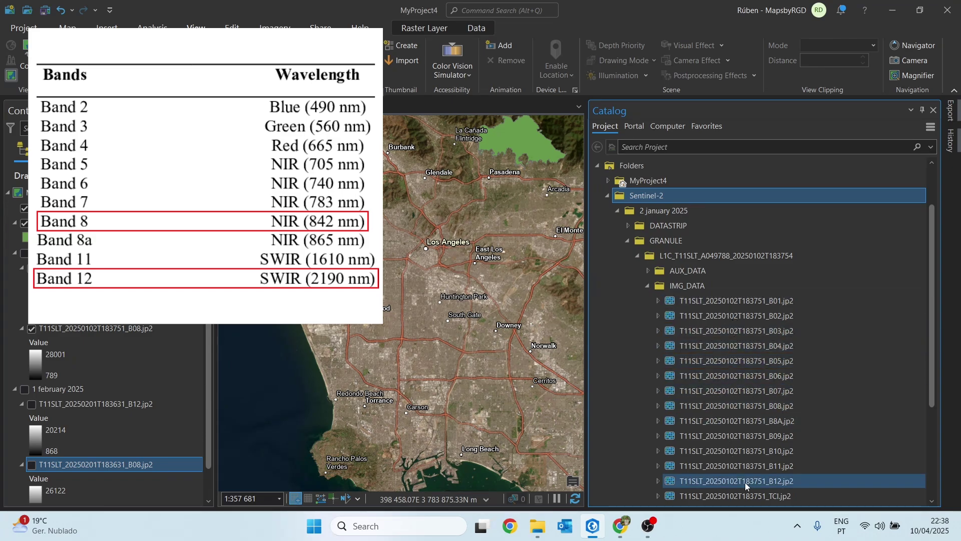
pyautogui.click(786, 305)
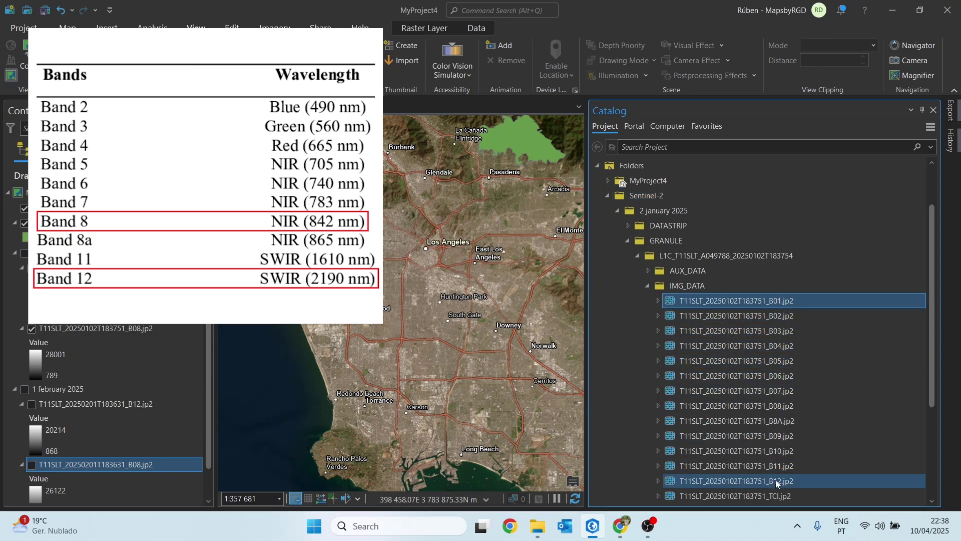
pyautogui.click(933, 110)
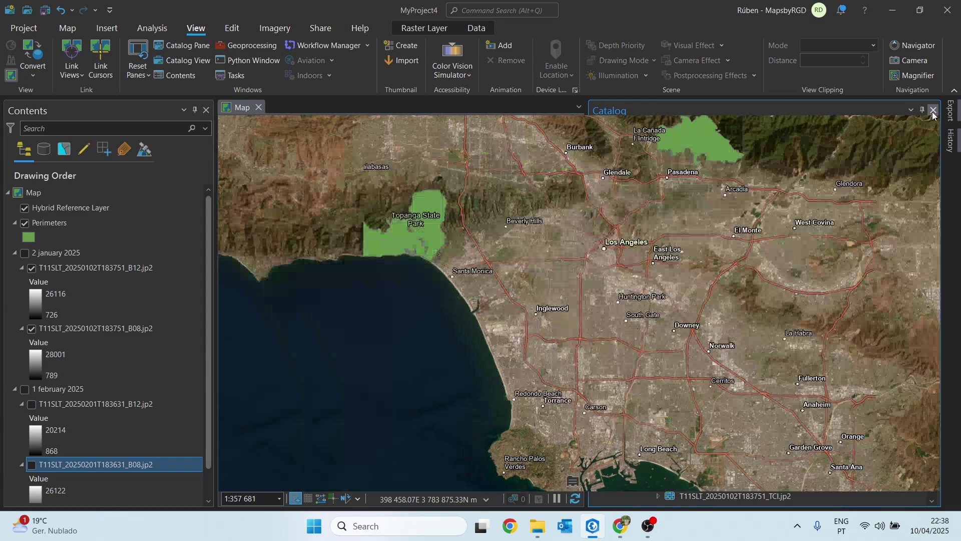
# Collapse the 2 january 2025 and 1 february 2025 groups and turn on the January imagery.
pyautogui.click(59, 223)
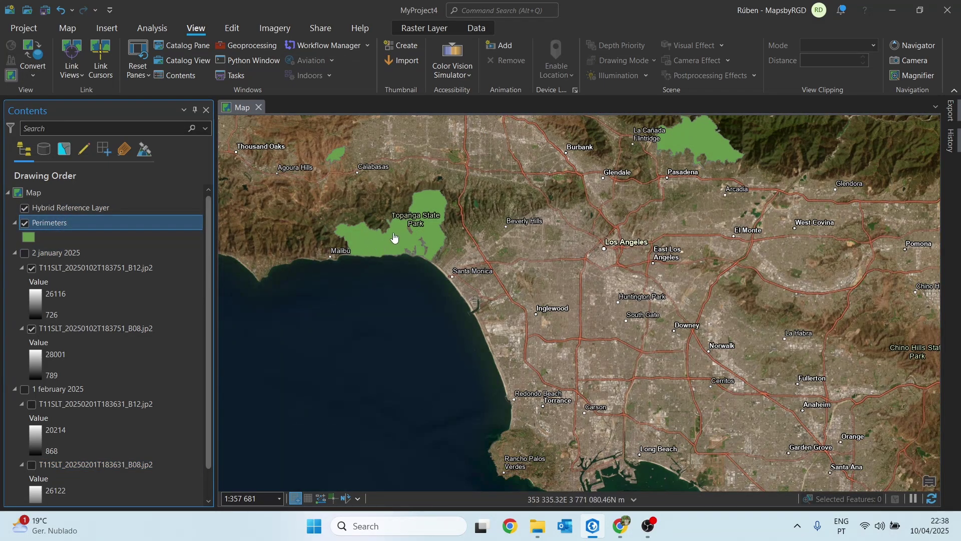
pyautogui.scroll(-2, 527, 267)
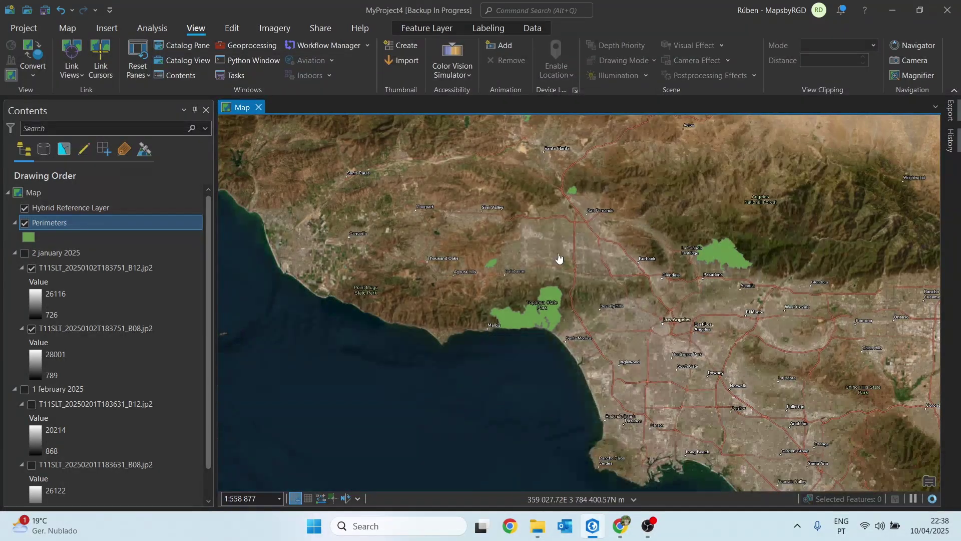
pyautogui.scroll(1, 558, 323)
pyautogui.scroll(2, 557, 320)
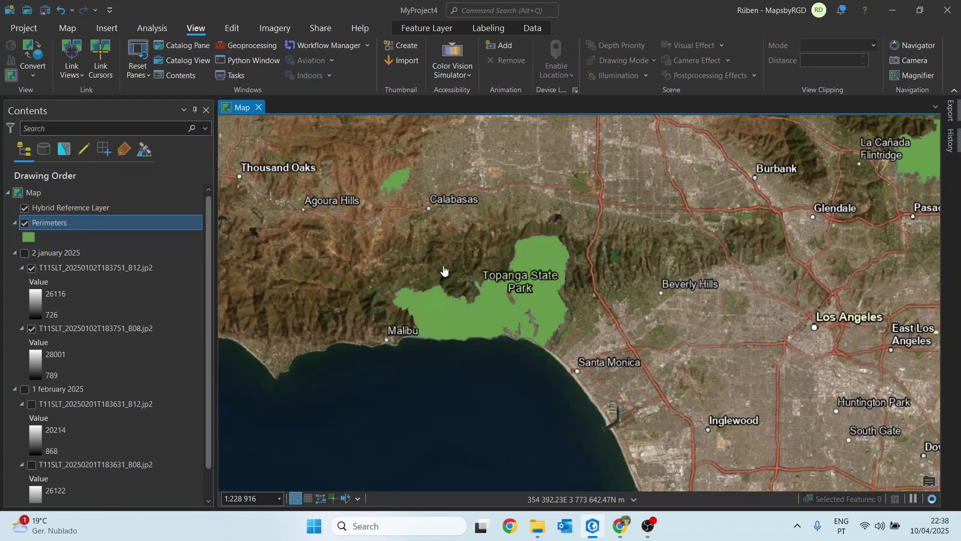
pyautogui.click(15, 255)
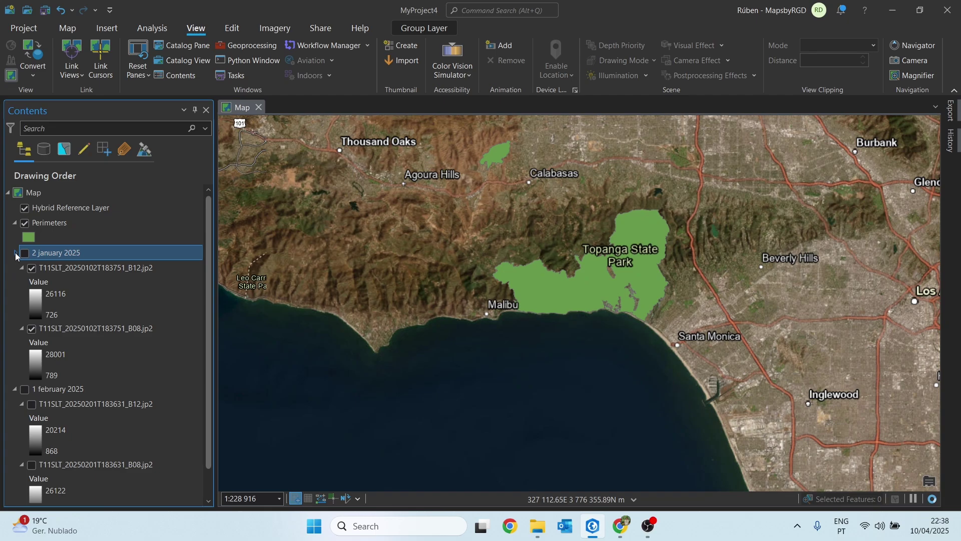
pyautogui.click(15, 253)
pyautogui.click(15, 268)
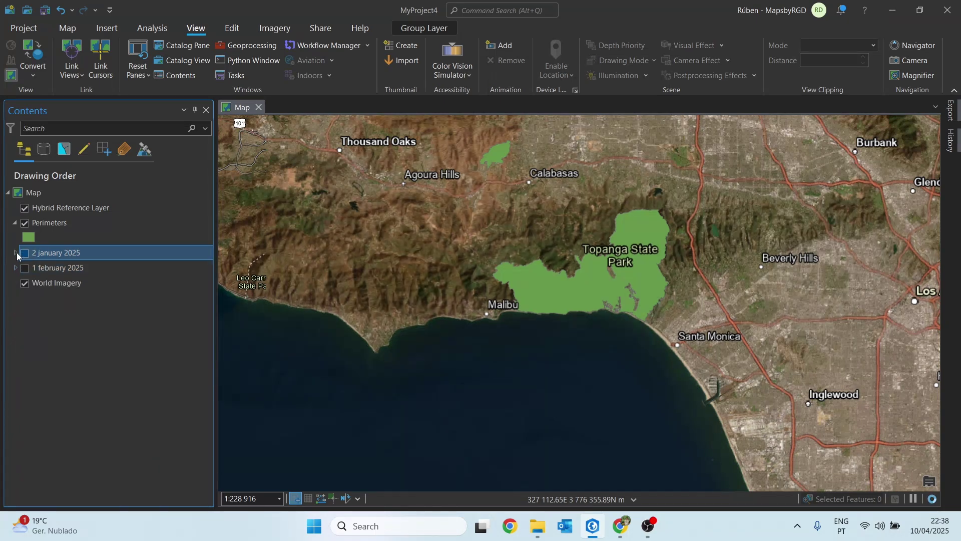
pyautogui.click(24, 253)
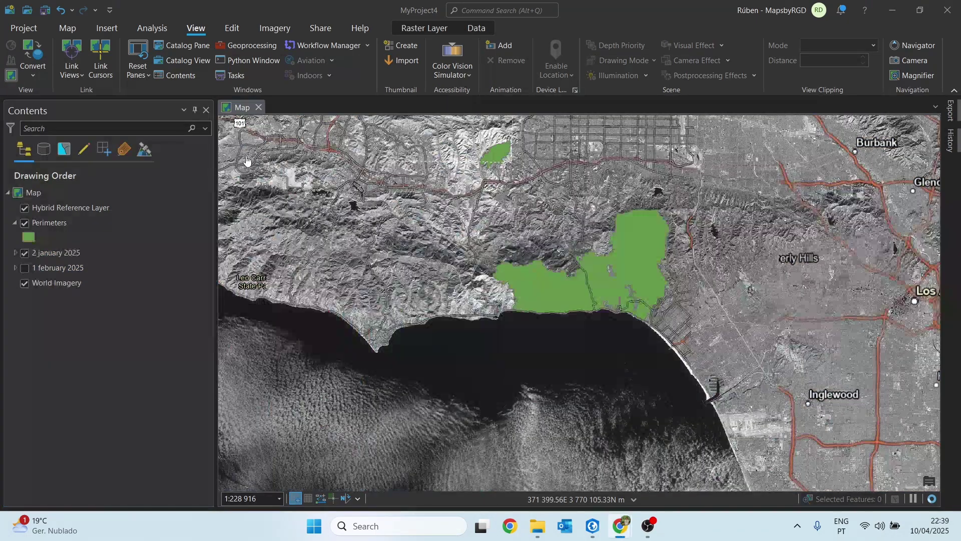
# Hide the Hybrid Reference Layer and open the Image Analyst Raster Calculator via 'raster calculator' search.
pyautogui.click(151, 29)
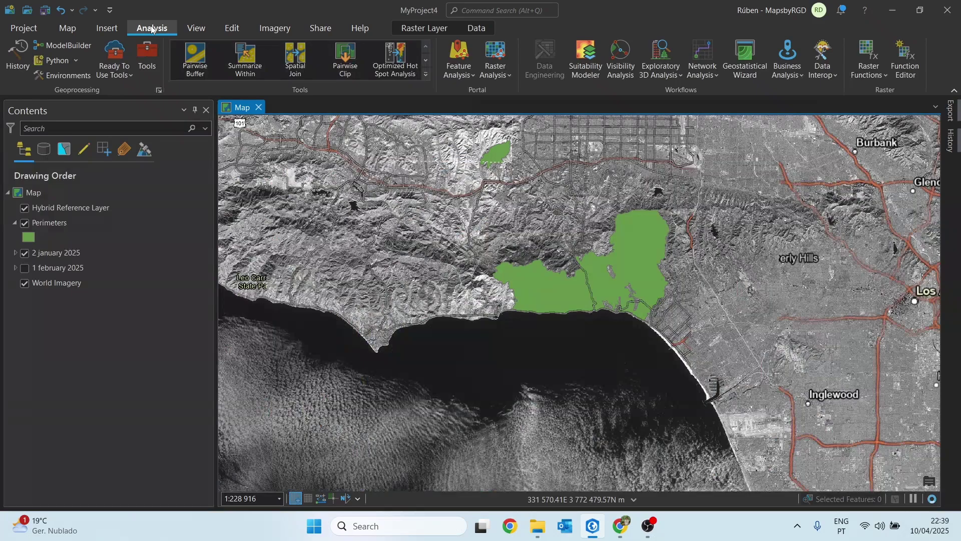
pyautogui.click(426, 75)
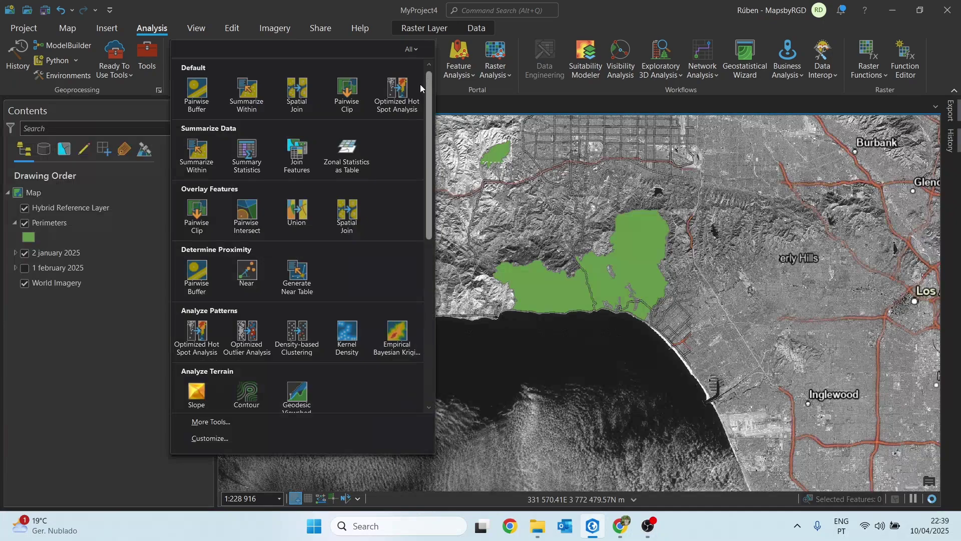
pyautogui.click(247, 416)
pyautogui.write('raster calc')
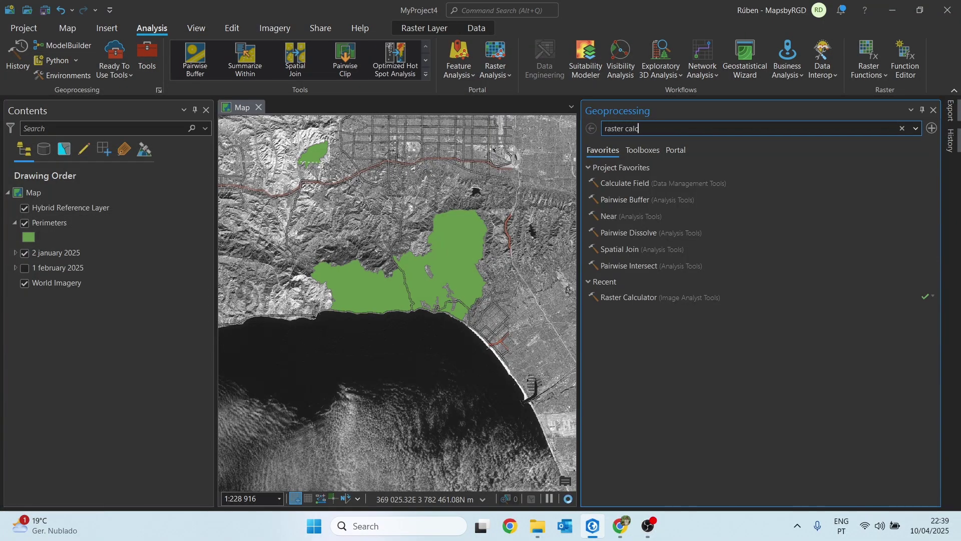
pyautogui.write('ulator')
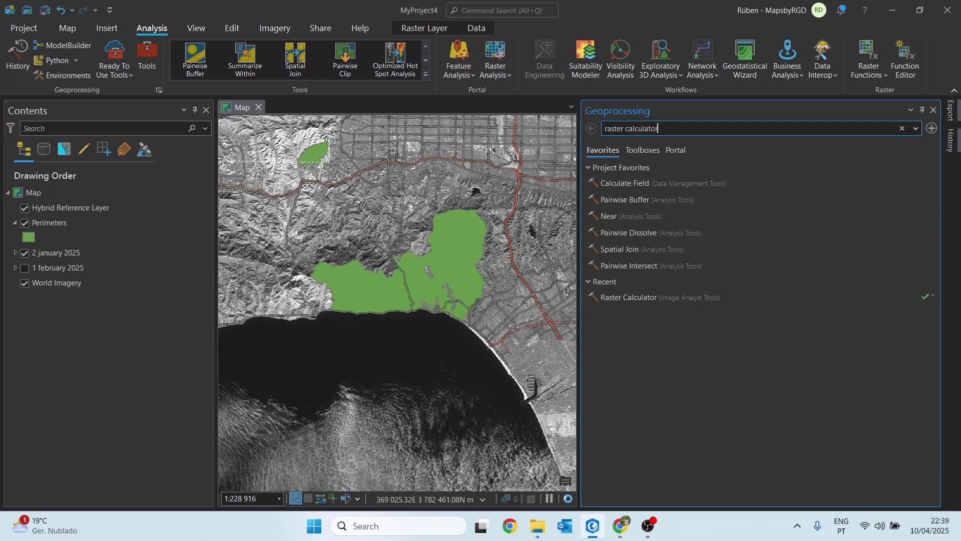
pyautogui.click(23, 209)
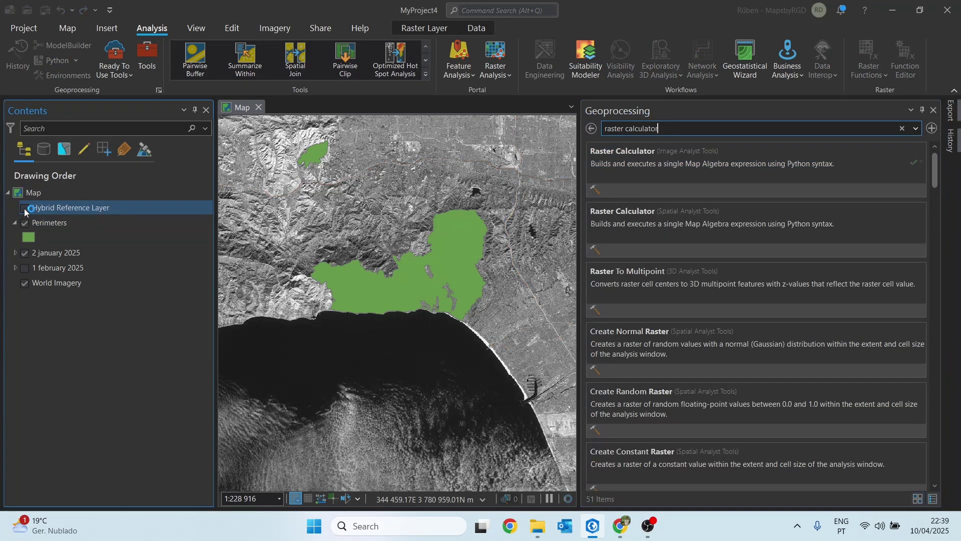
pyautogui.click(632, 170)
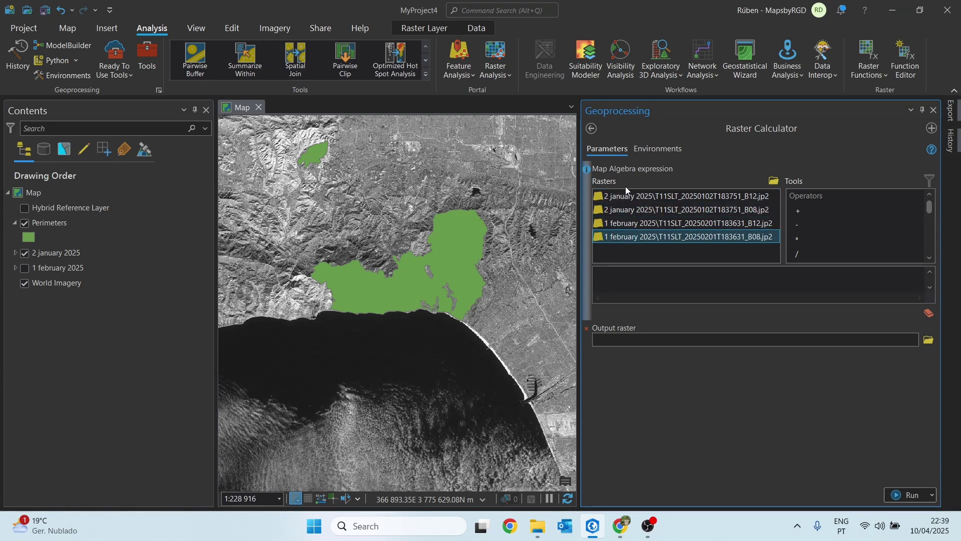
# Enter (B08 - B12) / (B08 + B12) using the 2 january 2025 B08 and B12 rasters.
pyautogui.click(622, 270)
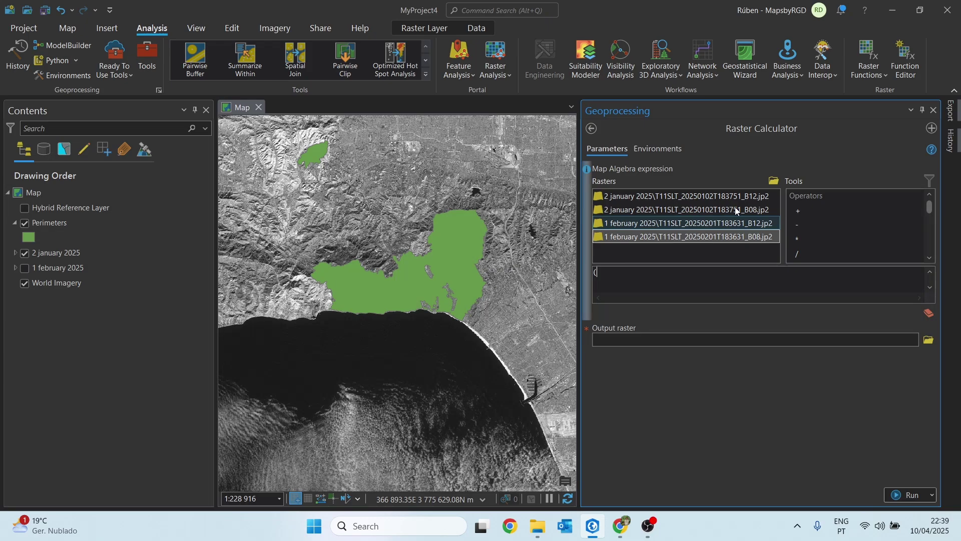
pyautogui.doubleClick(651, 210)
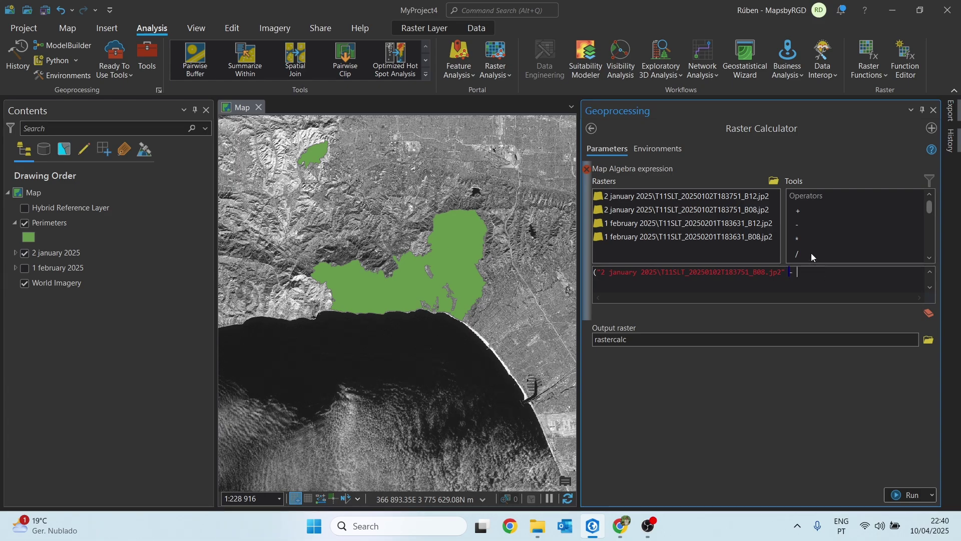
pyautogui.doubleClick(722, 196)
pyautogui.doubleClick(729, 209)
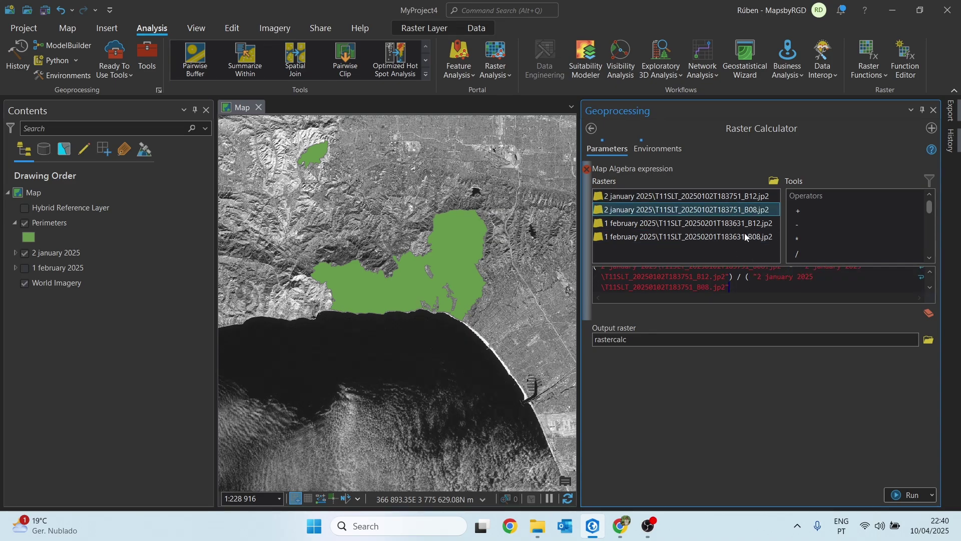
pyautogui.click(756, 284)
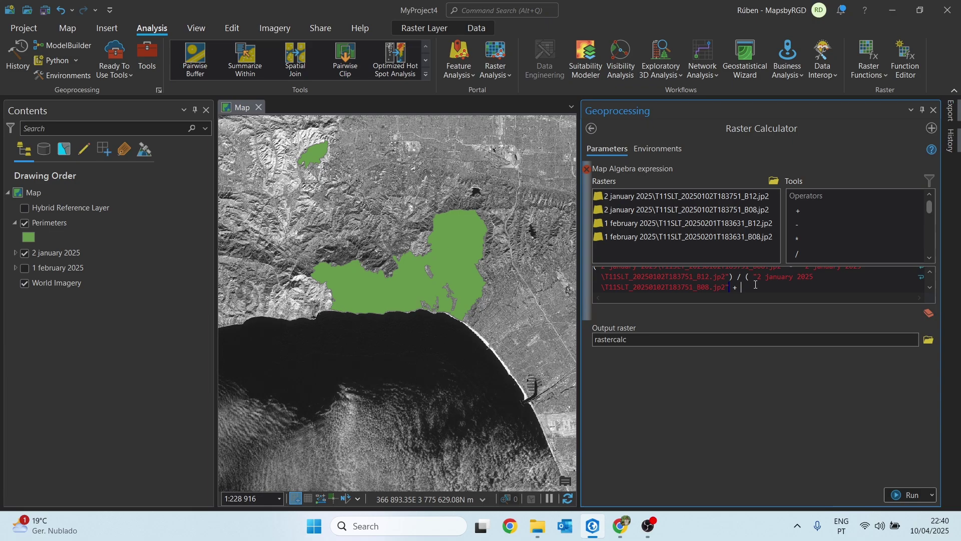
pyautogui.doubleClick(723, 197)
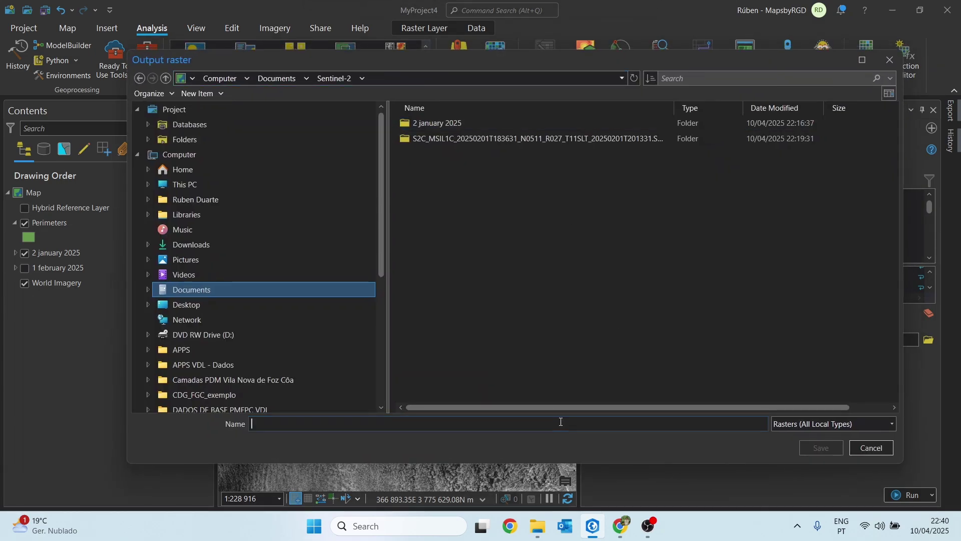
# Save the output raster as NBR_2_January in the Sentinel-2 folder.
pyautogui.click(560, 424)
pyautogui.write('NBR_2_January')
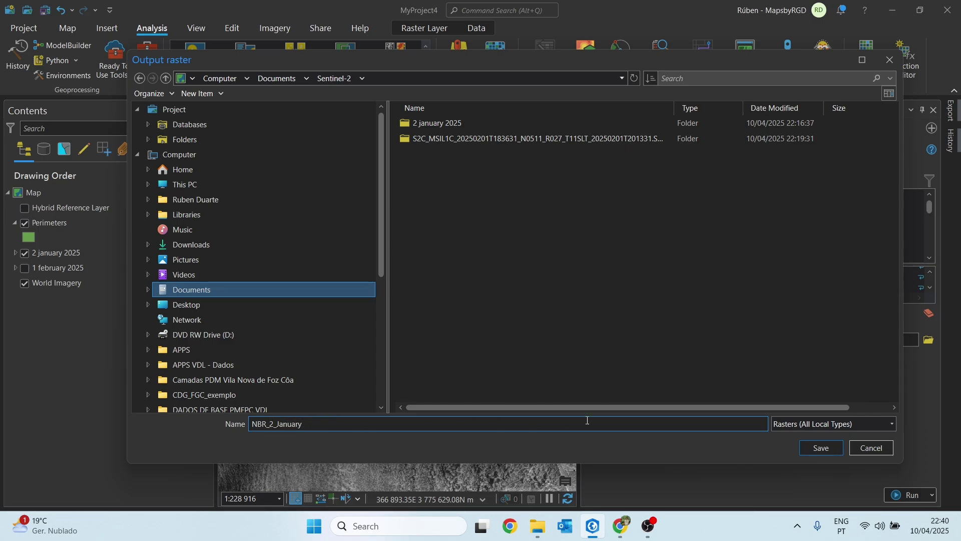
pyautogui.click(827, 448)
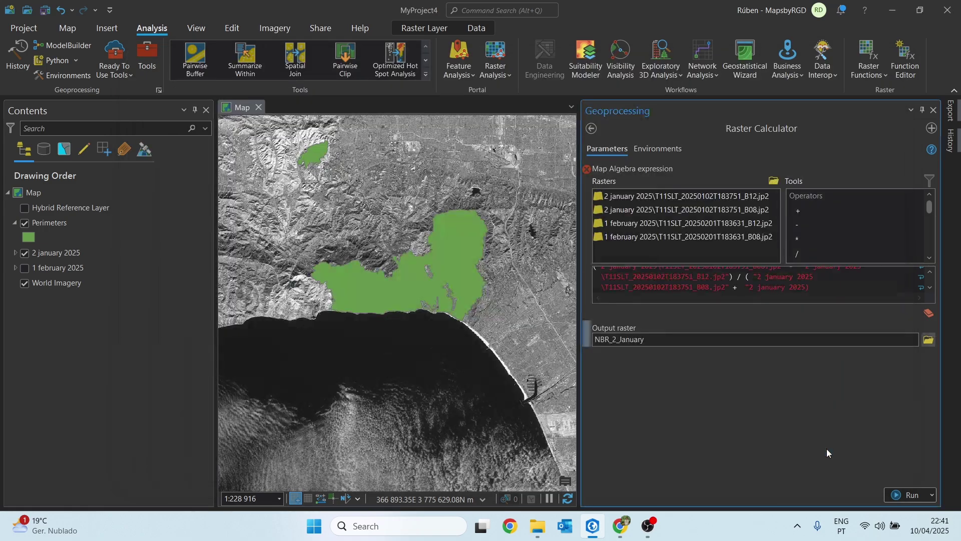
# After the run reports an invalid parameter, append the missing ')' to the NBR expression.
pyautogui.click(894, 495)
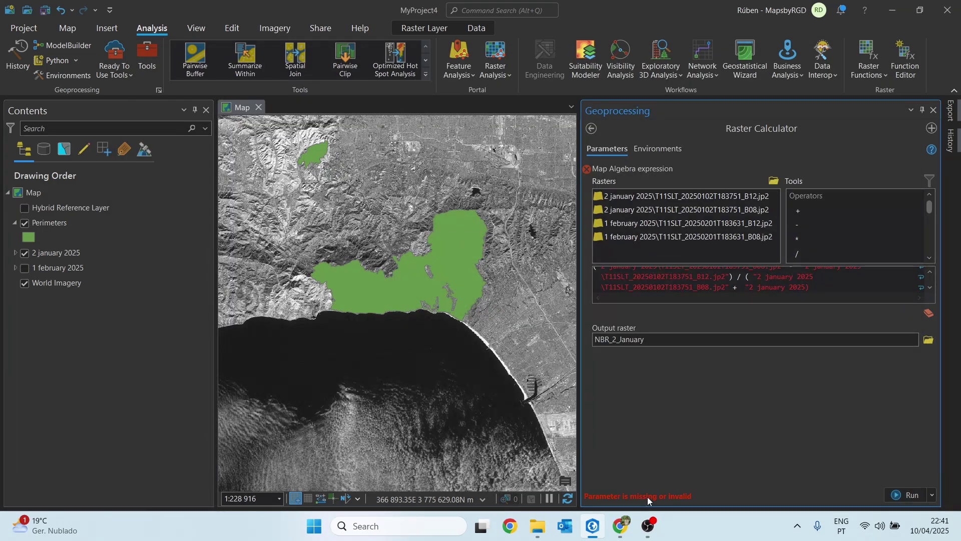
pyautogui.click(816, 285)
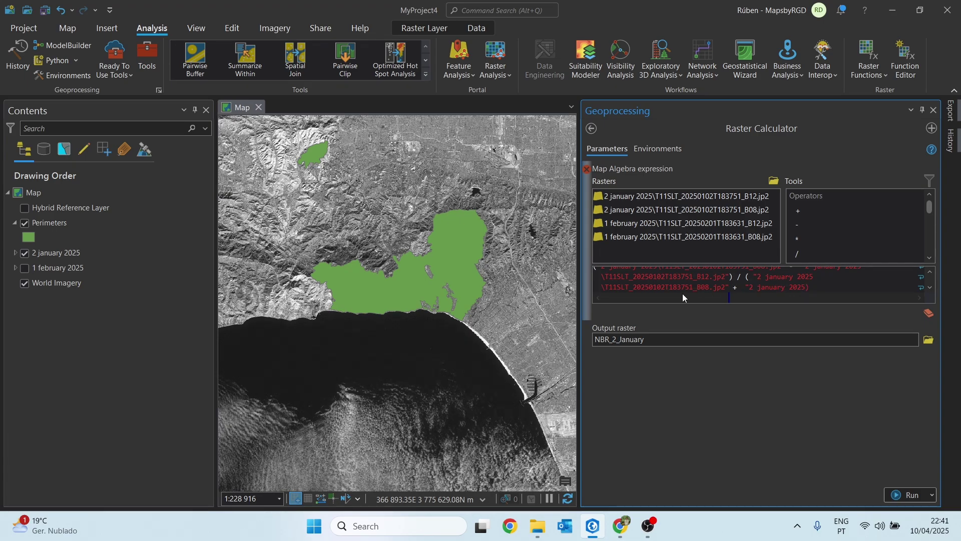
pyautogui.hotkey('ctrl', 'z')
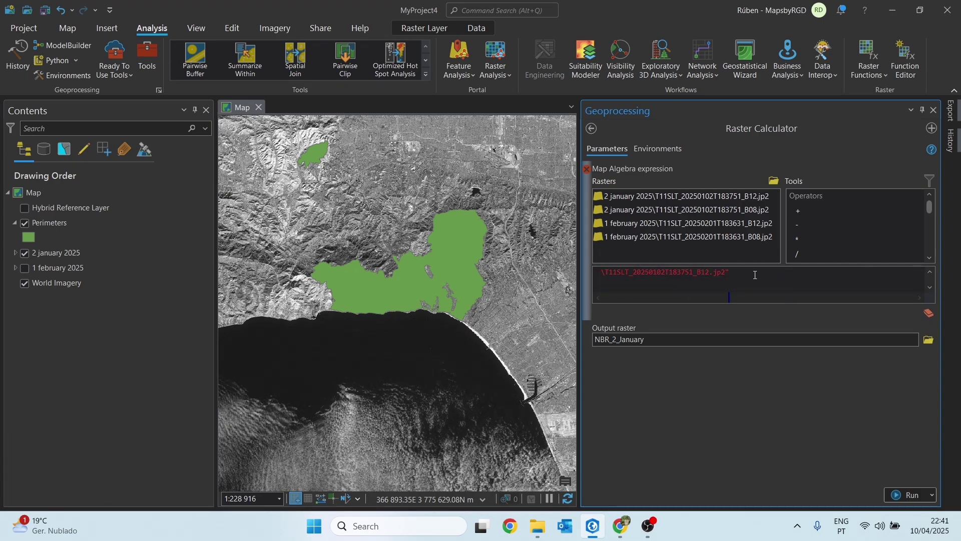
pyautogui.hotkey('ctrl', 'y')
pyautogui.hotkey('ctrl', 'z')
pyautogui.hotkey('ctrl', 'y')
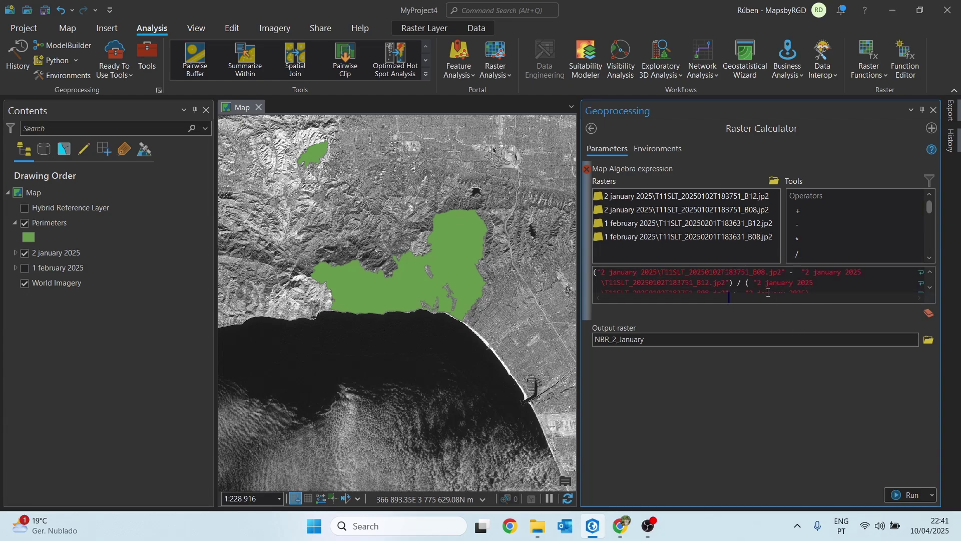
pyautogui.click(810, 291)
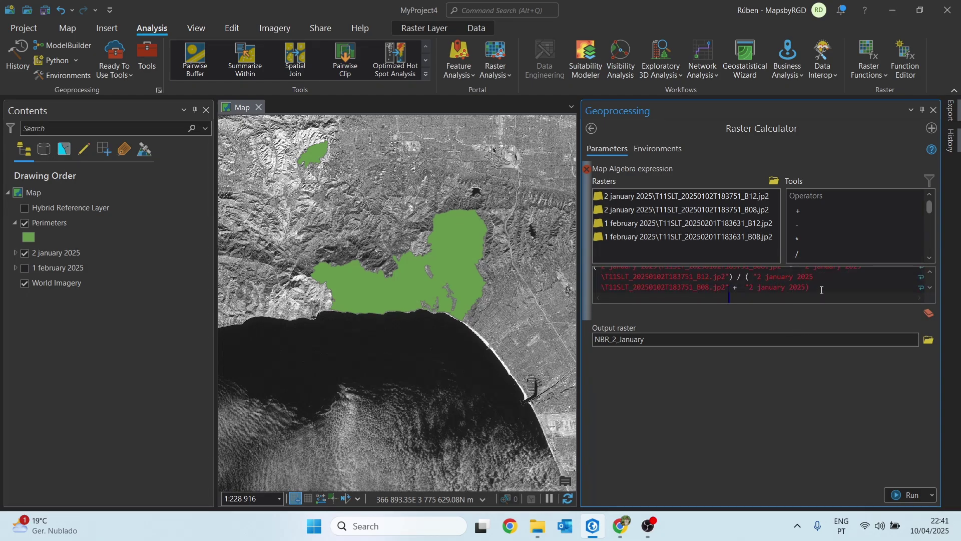
pyautogui.hotkey('ctrl', 'z')
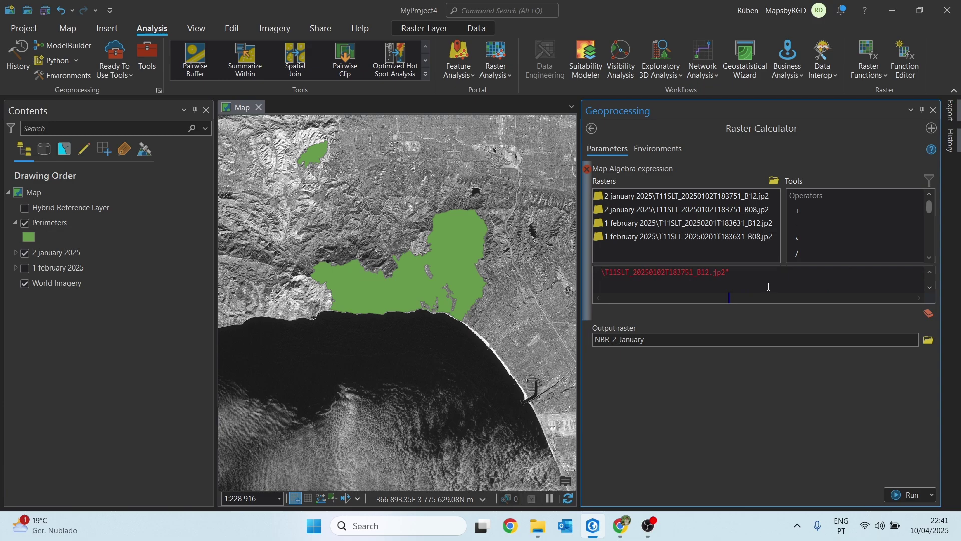
pyautogui.write(')')
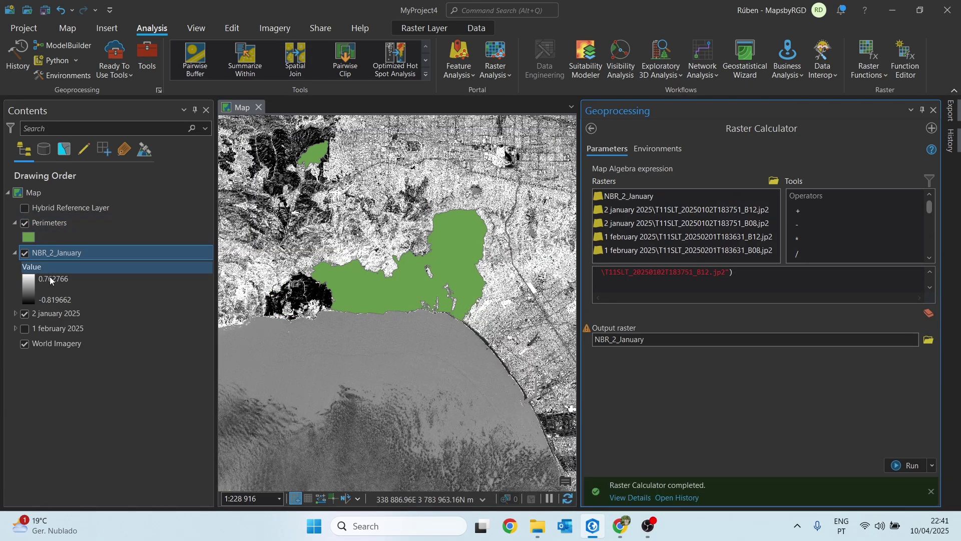
# Hide the January imagery, toggle Perimeters over NBR_2_January, then select the 1 february 2025 group.
pyautogui.click(25, 314)
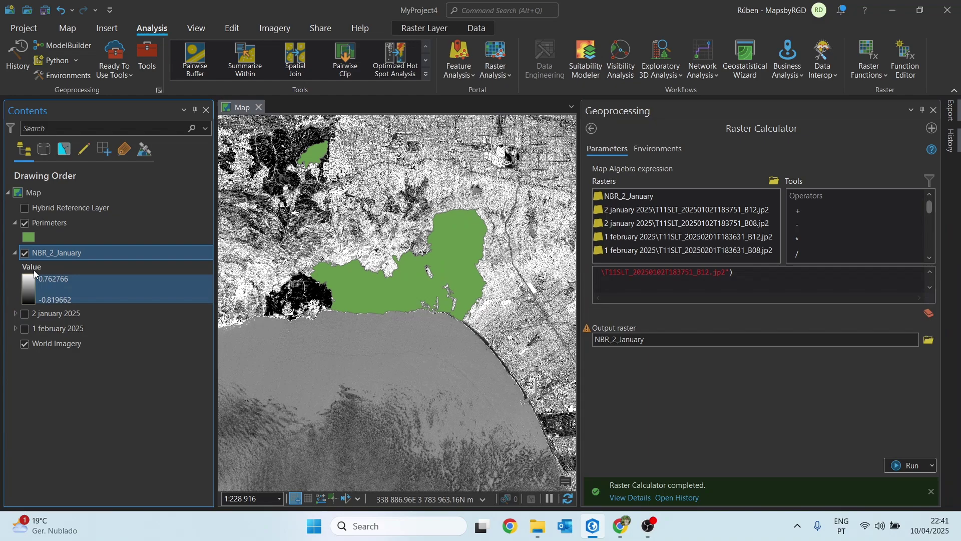
pyautogui.click(24, 223)
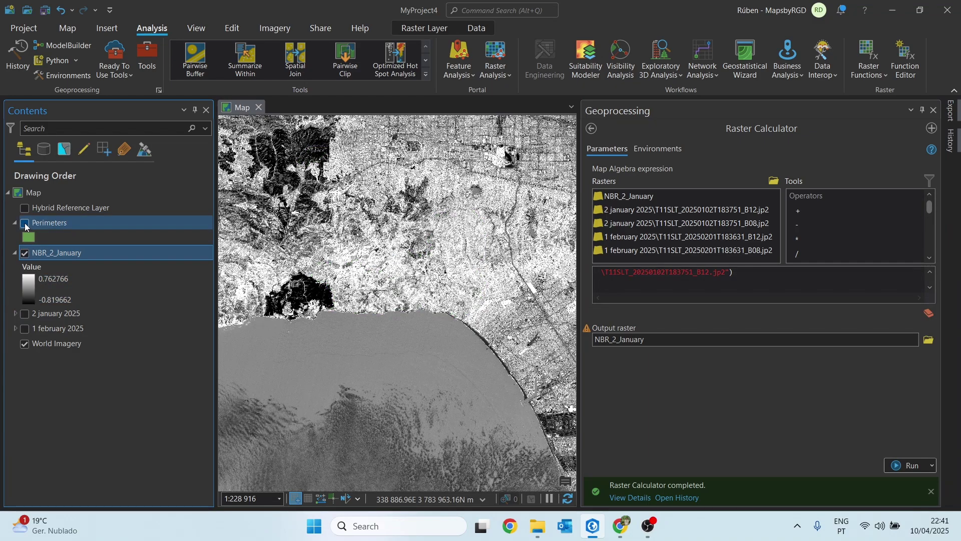
pyautogui.click(25, 223)
pyautogui.click(25, 223)
pyautogui.click(25, 223)
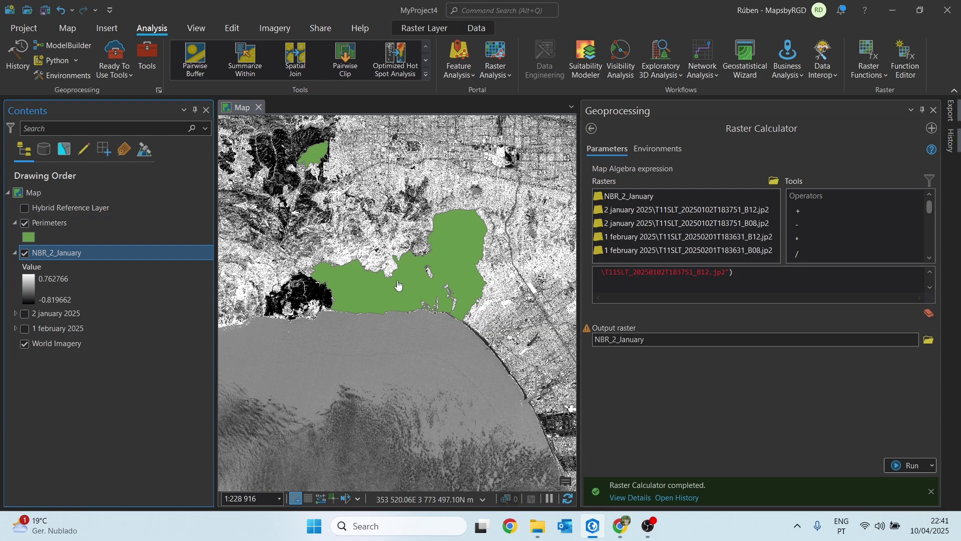
pyautogui.click(24, 223)
pyautogui.click(25, 223)
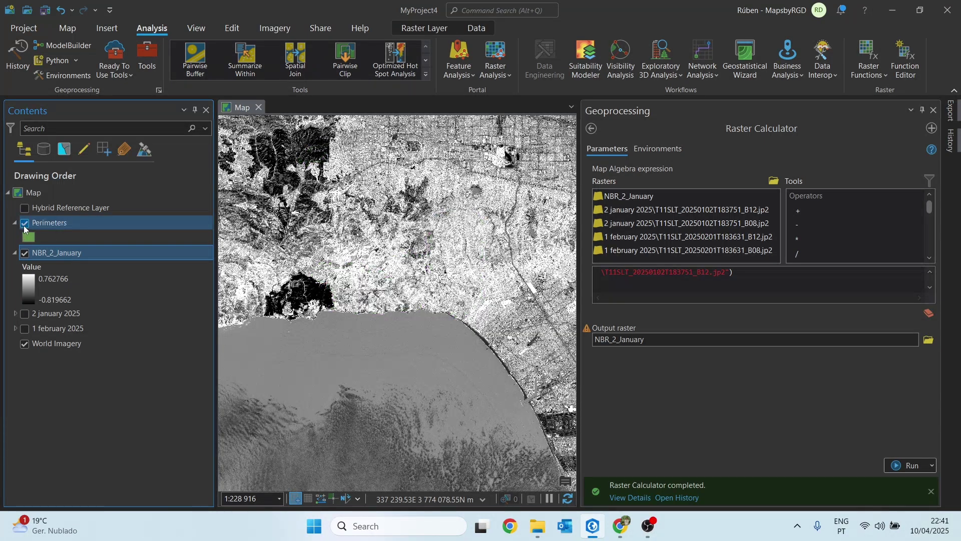
pyautogui.click(99, 254)
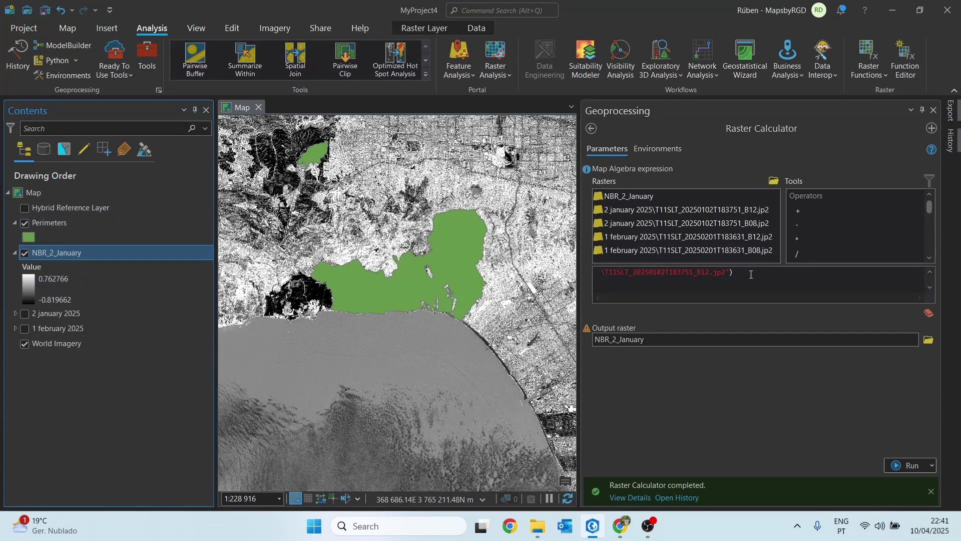
pyautogui.click(59, 329)
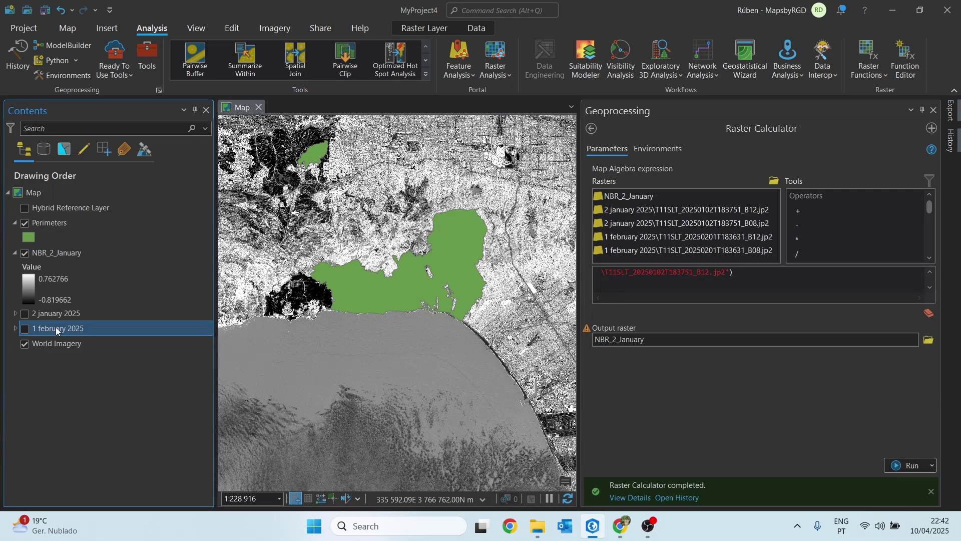
# Delete the January expression and start a new one with '(' and the 1 February B08 raster.
pyautogui.click(765, 274)
pyautogui.hotkey('ctrl', 'a')
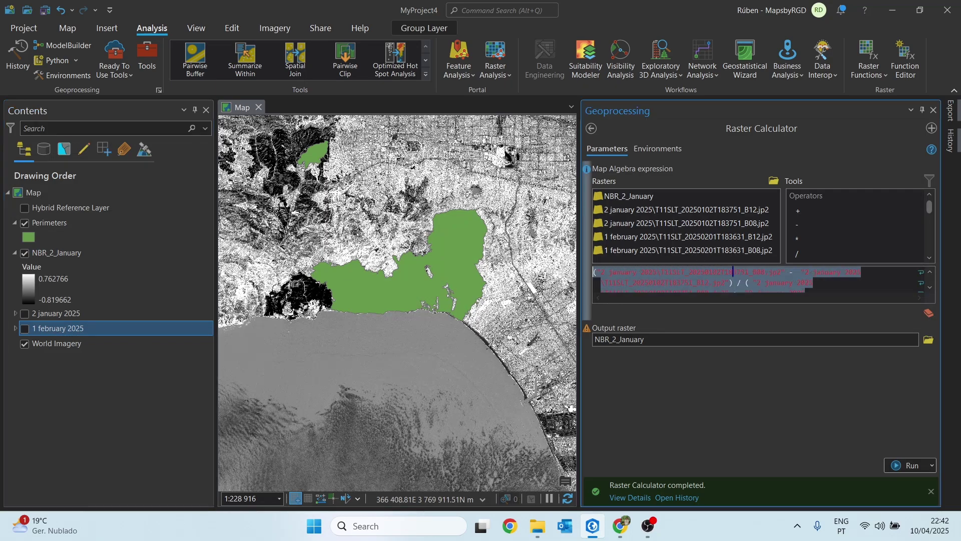
pyautogui.press('Delete')
pyautogui.write('(')
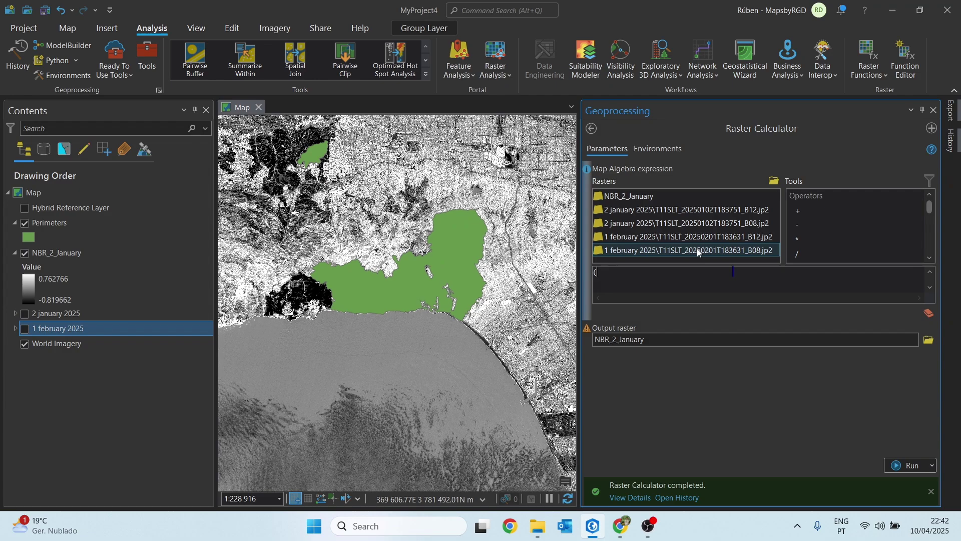
pyautogui.click(653, 253)
pyautogui.doubleClick(652, 253)
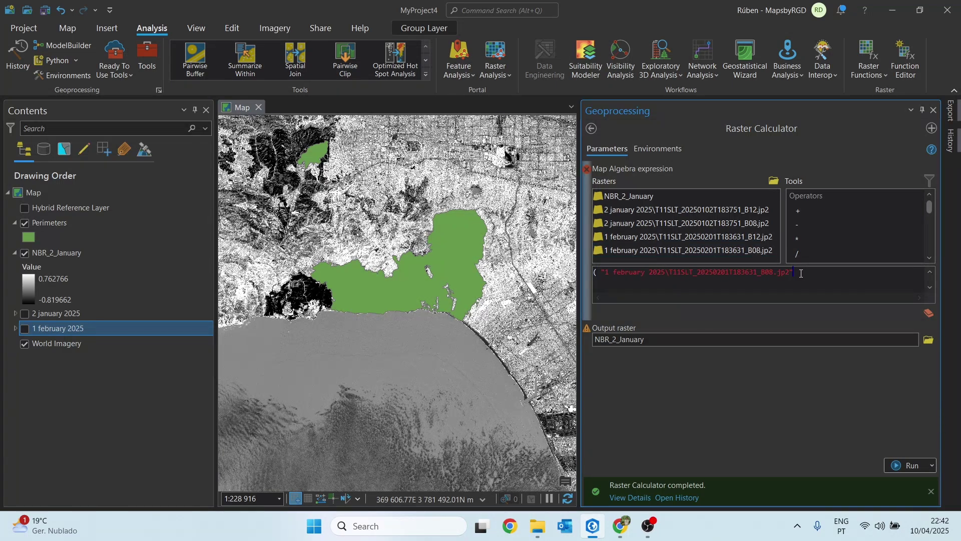
pyautogui.click(602, 273)
pyautogui.press('BackSpace')
# Complete the formula with − B12, then ') / (' and B08 + B12 from February.
pyautogui.doubleClick(713, 237)
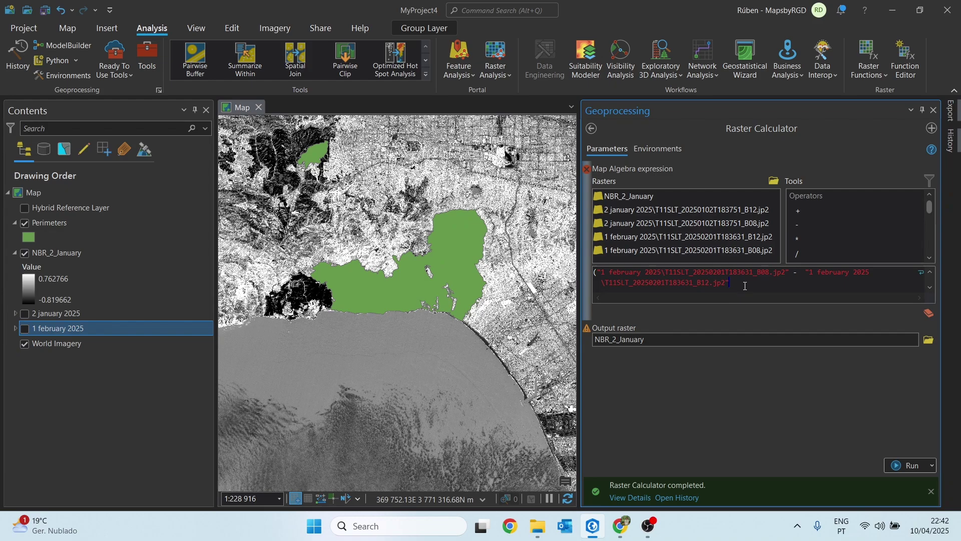
pyautogui.write(') / ("1 february 2025\\T11SLT_20250201T183631_B08.jp2')
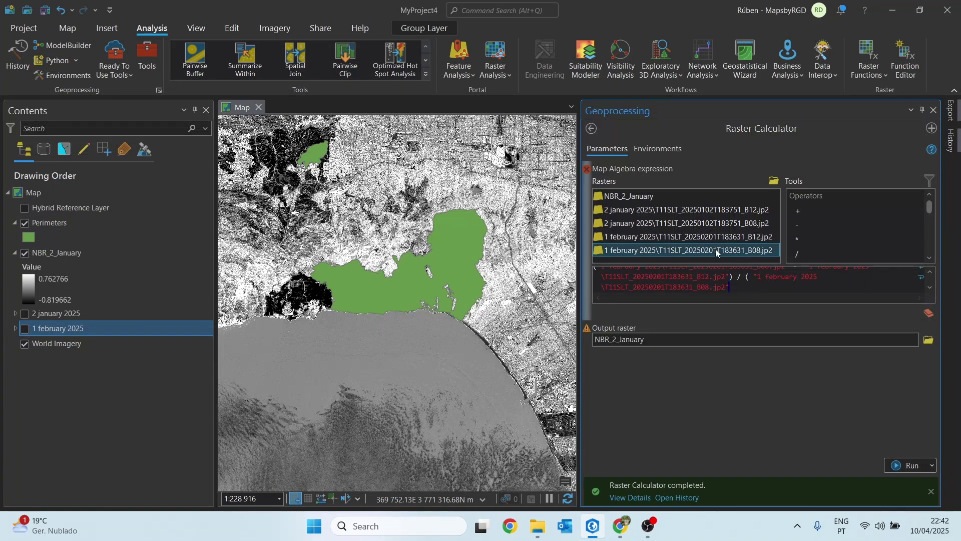
pyautogui.doubleClick(716, 248)
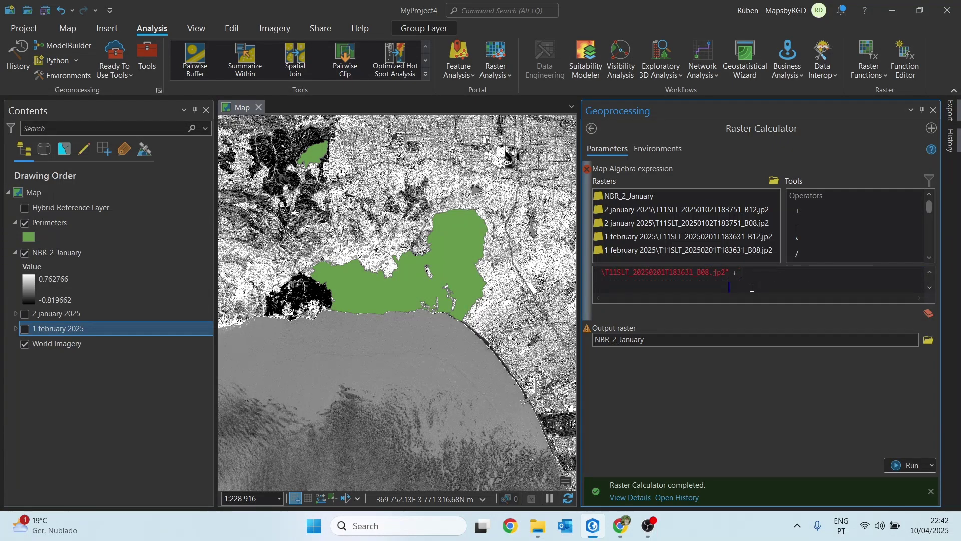
pyautogui.doubleClick(754, 240)
# Complete the NBR expression and rename the output raster to NBR_1_February.
pyautogui.write(')')
pyautogui.click(846, 337)
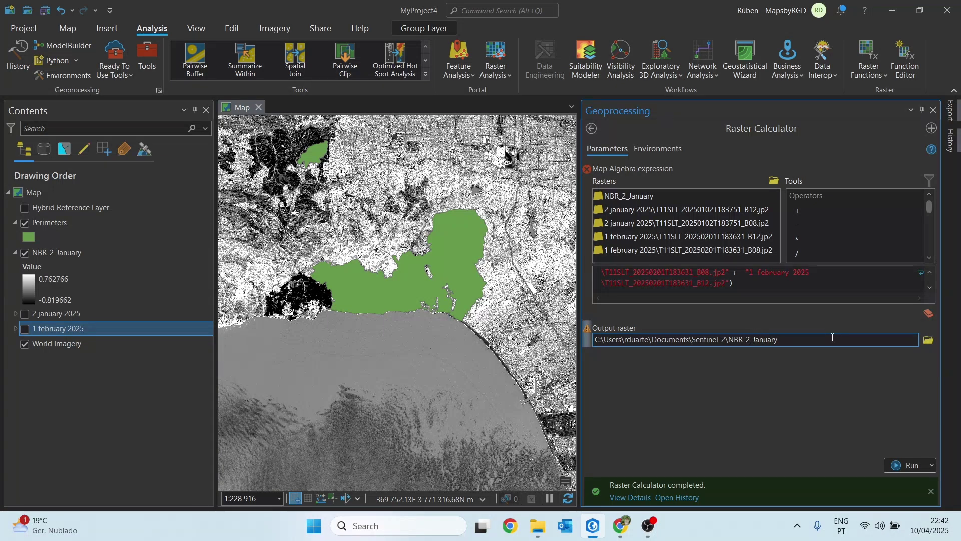
pyautogui.press('BackSpace')
pyautogui.press('BackSpace')
pyautogui.press('BackSpace')
pyautogui.press('BackSpace')
pyautogui.press('BackSpace')
pyautogui.press('BackSpace')
pyautogui.press('BackSpace')
pyautogui.press('BackSpace')
pyautogui.press('BackSpace')
pyautogui.write('1_Januar')
pyautogui.press('BackSpace')
pyautogui.press('BackSpace')
pyautogui.press('BackSpace')
pyautogui.press('BackSpace')
pyautogui.press('BackSpace')
pyautogui.press('BackSpace')
pyautogui.write('February')
pyautogui.click(907, 465)
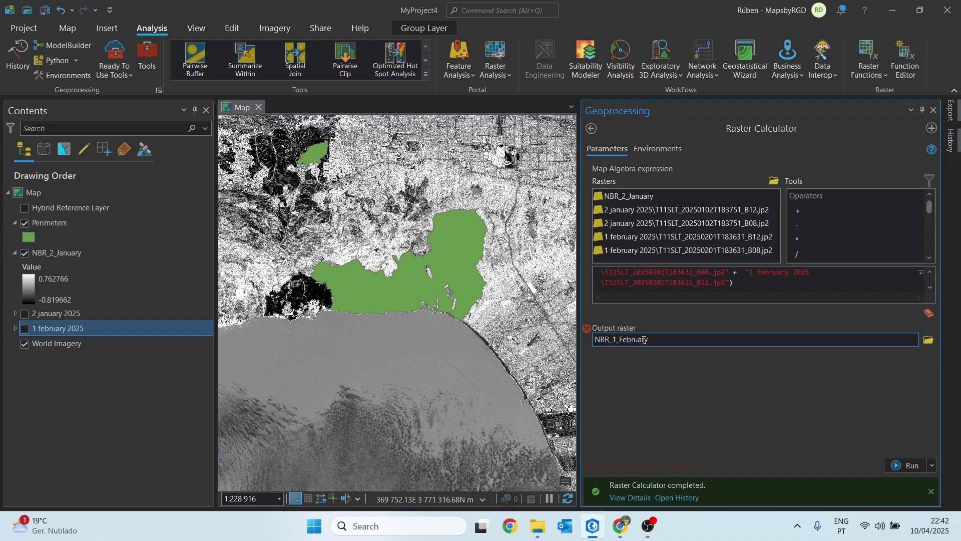
pyautogui.click(733, 340)
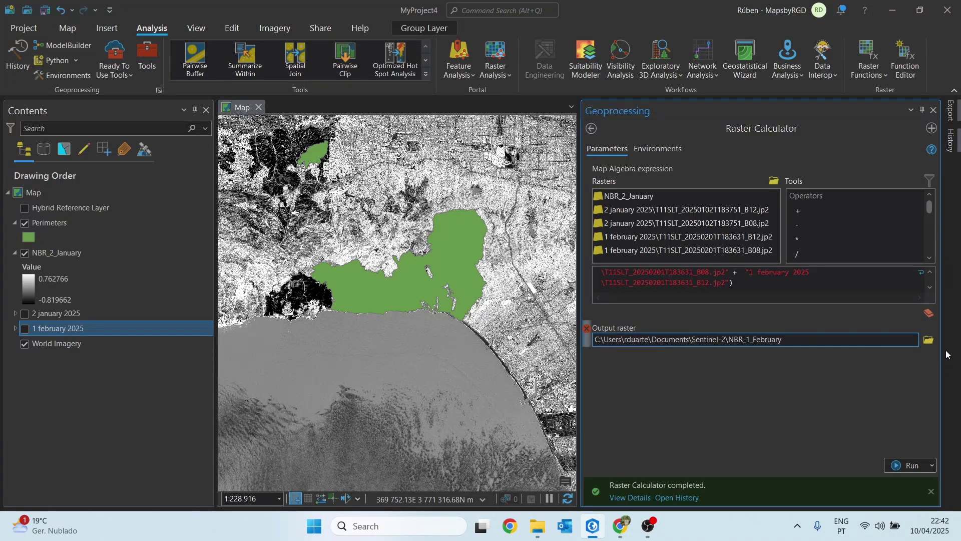
pyautogui.click(929, 340)
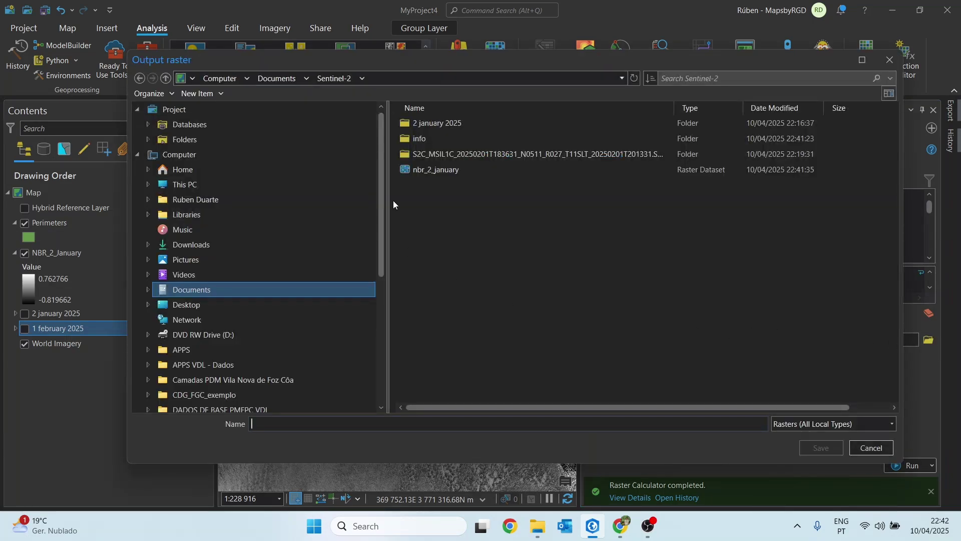
# Save the output raster as nbr_1_february in Sentinel-2, adapting the nbr_2_january name.
pyautogui.click(420, 170)
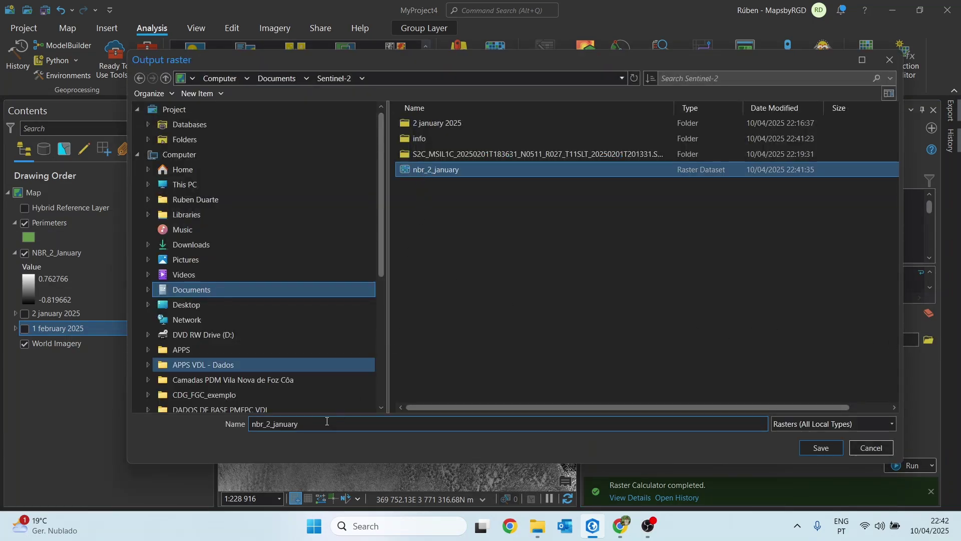
pyautogui.moveTo(320, 424); pyautogui.dragTo(265, 424)
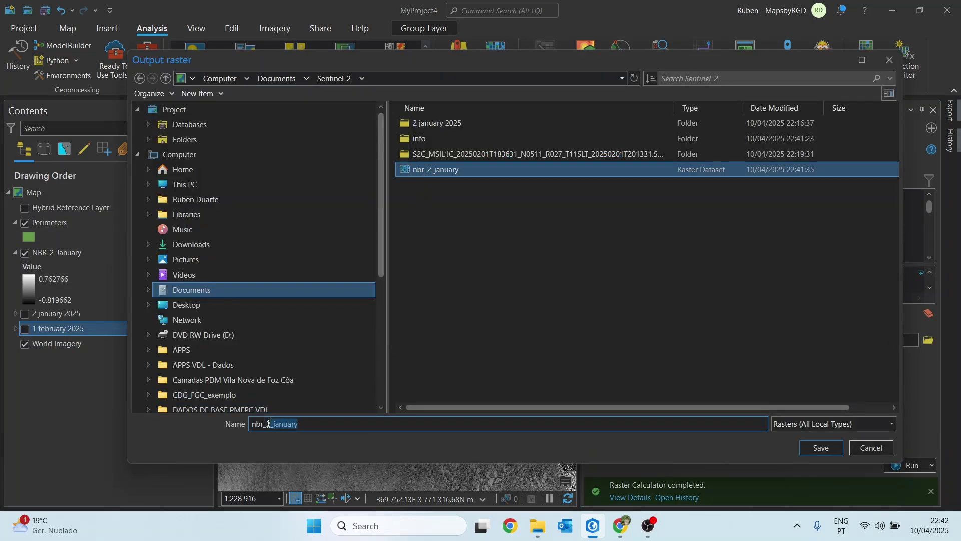
pyautogui.write('1_')
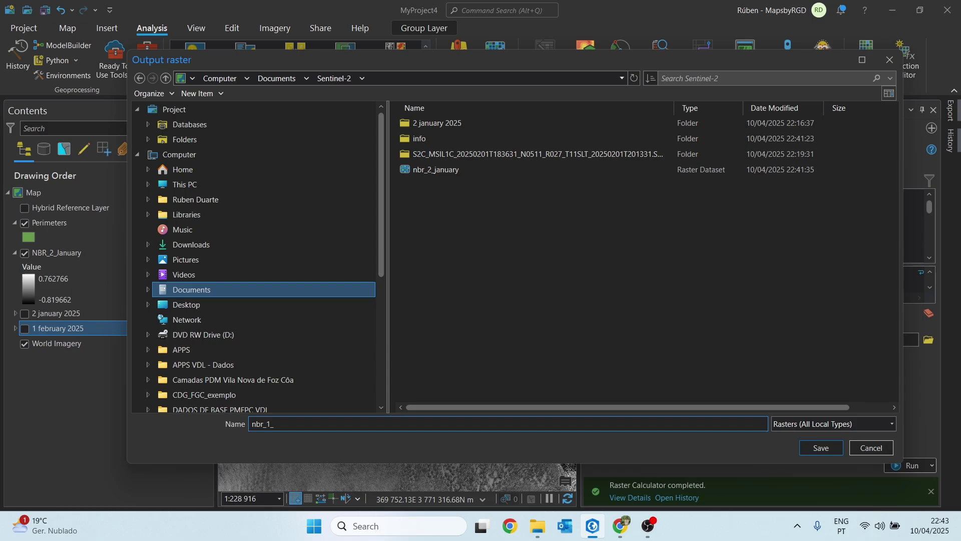
pyautogui.write('february')
# Run the calculation as nbr_1_feb and move it below NBR_2_January in Contents.
pyautogui.click(821, 447)
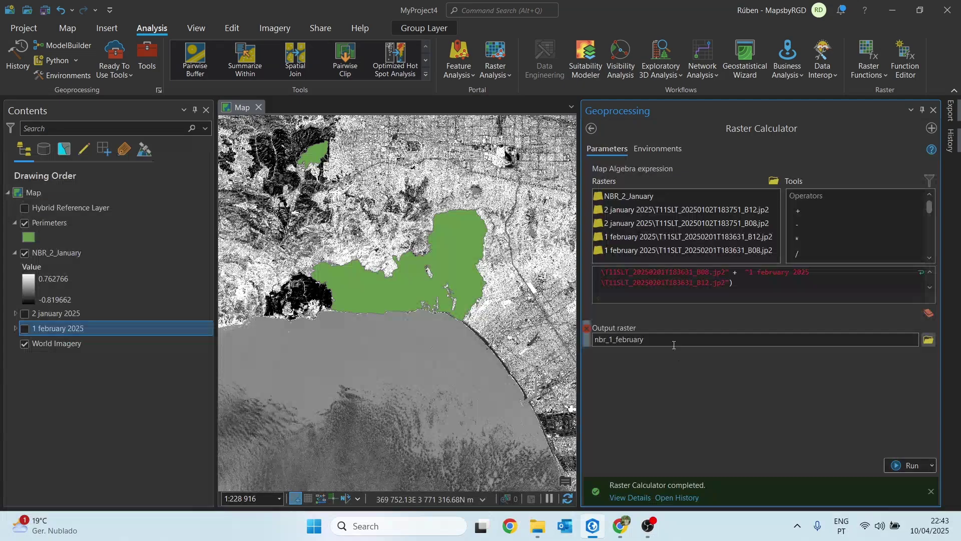
pyautogui.click(653, 340)
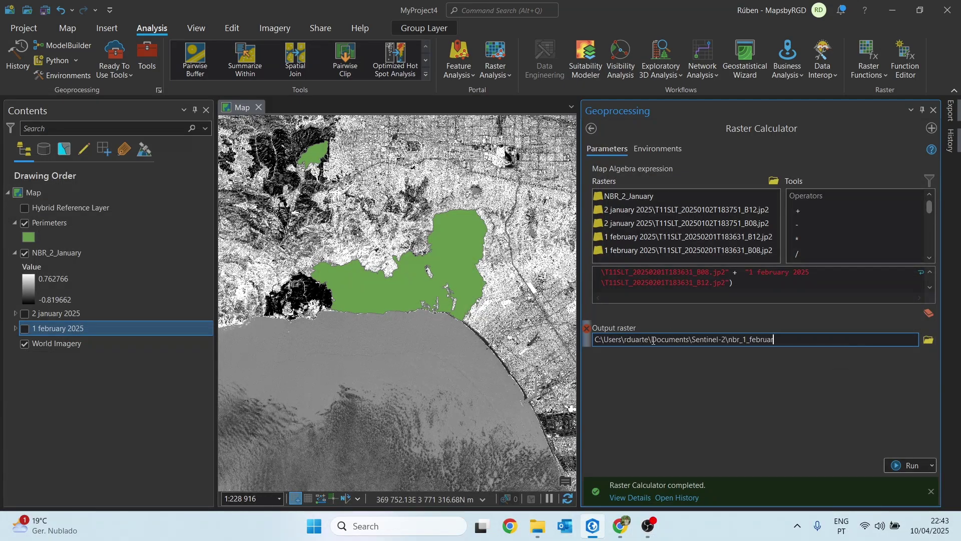
pyautogui.press('BackSpace')
pyautogui.press('BackSpace')
pyautogui.press('BackSpace')
pyautogui.press('BackSpace')
pyautogui.press('BackSpace')
pyautogui.click(753, 366)
pyautogui.click(909, 469)
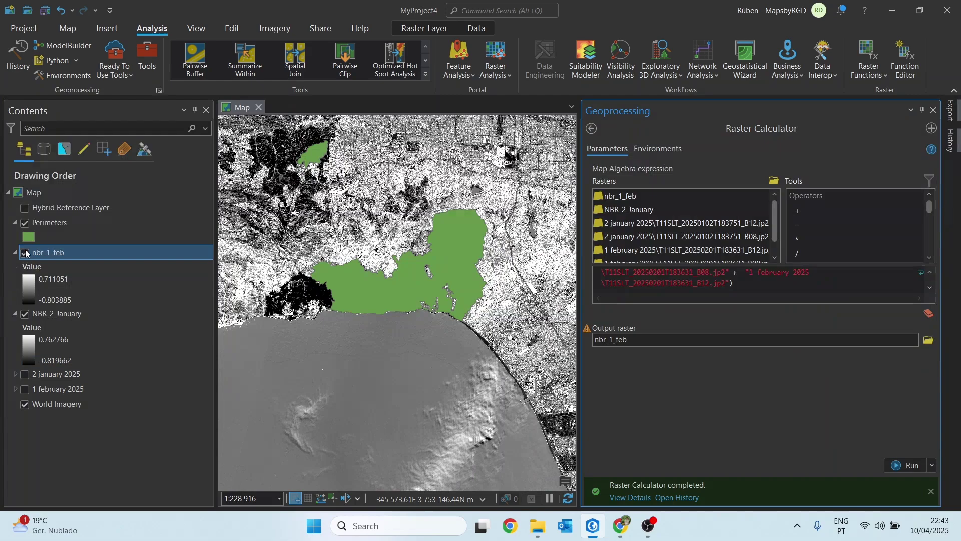
pyautogui.moveTo(62, 253); pyautogui.dragTo(57, 352)
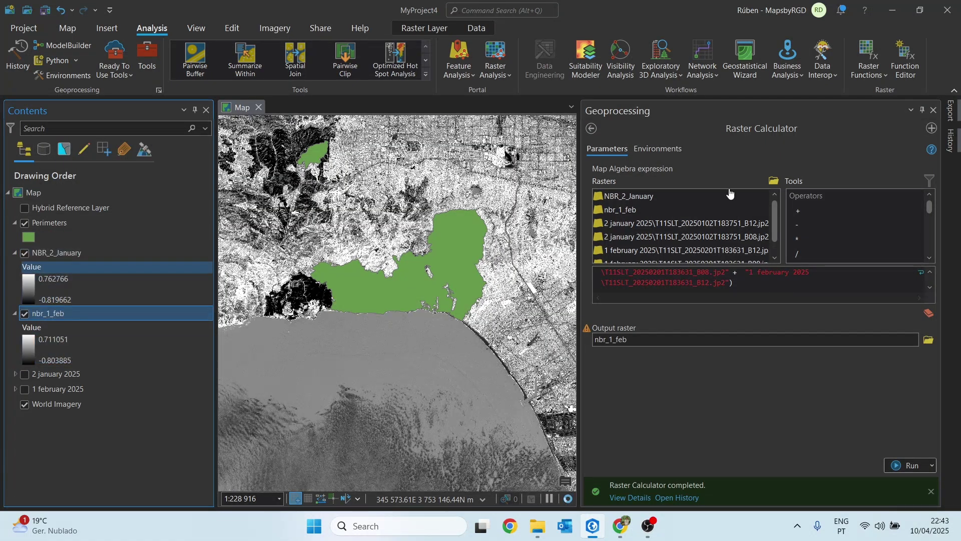
# Close the Raster Calculator and hide the World Imagery basemap.
pyautogui.click(932, 111)
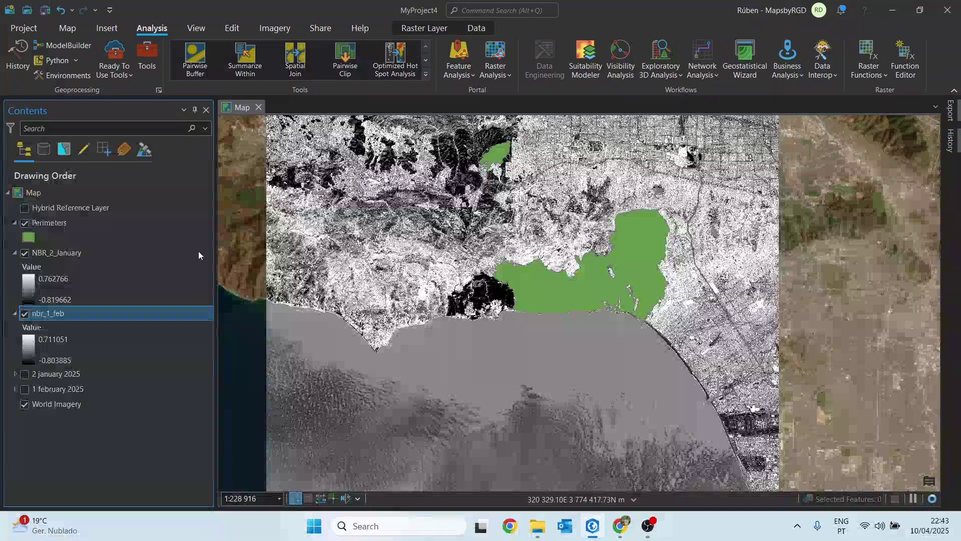
pyautogui.click(25, 404)
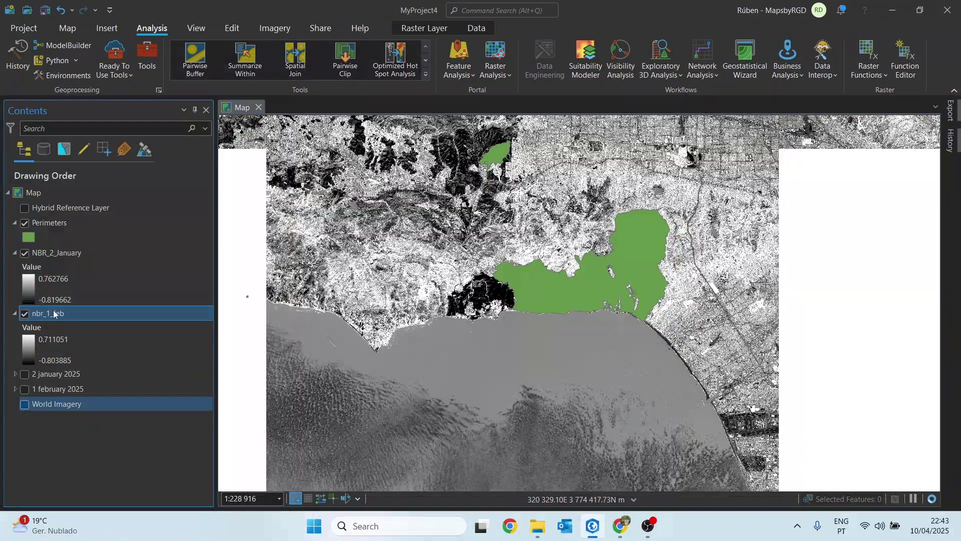
pyautogui.click(29, 288)
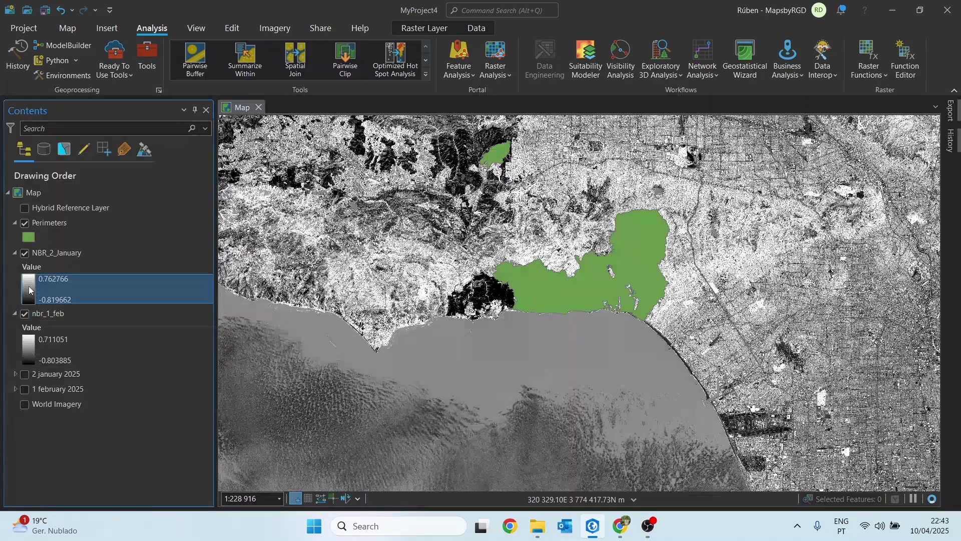
# Give NBR_2_January a custom stretch ramp with a red low end and a green high end.
pyautogui.click(29, 288)
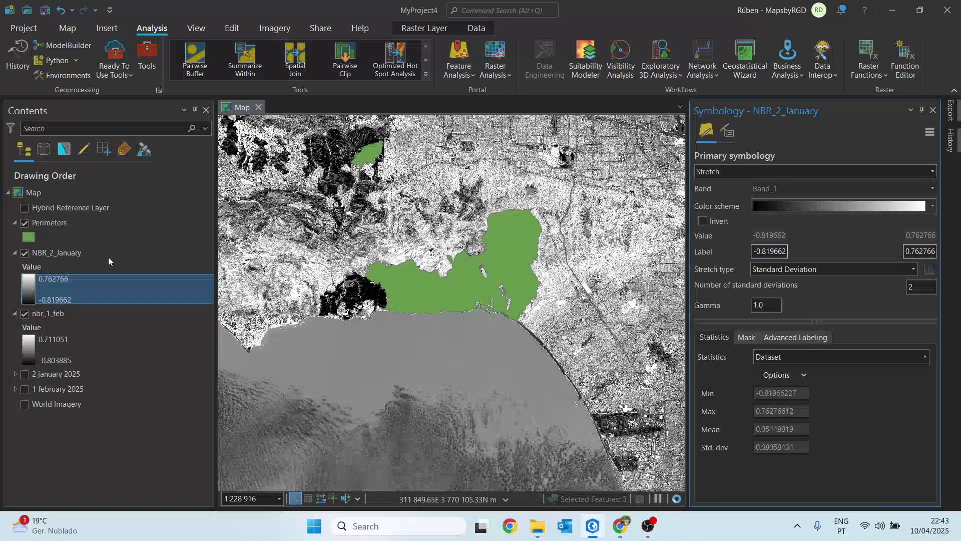
pyautogui.click(810, 205)
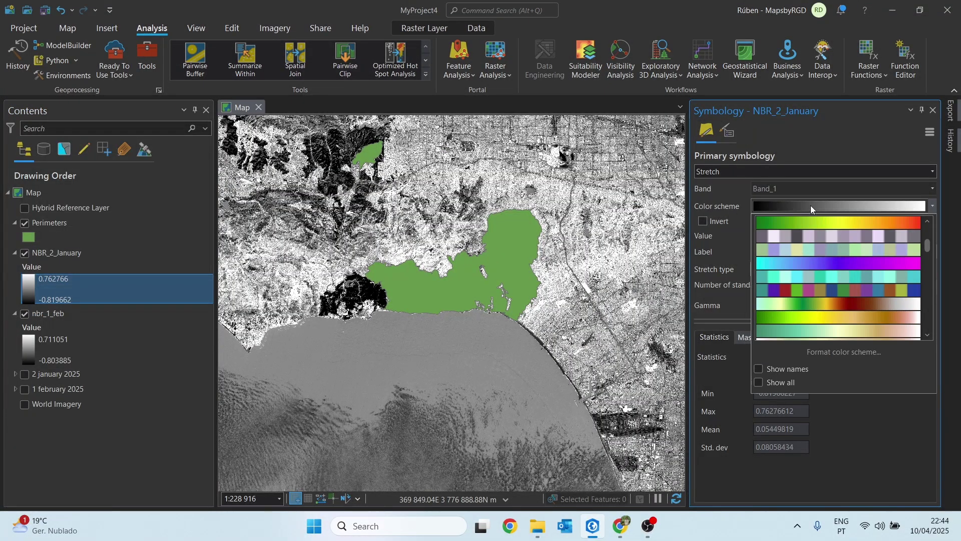
pyautogui.click(811, 353)
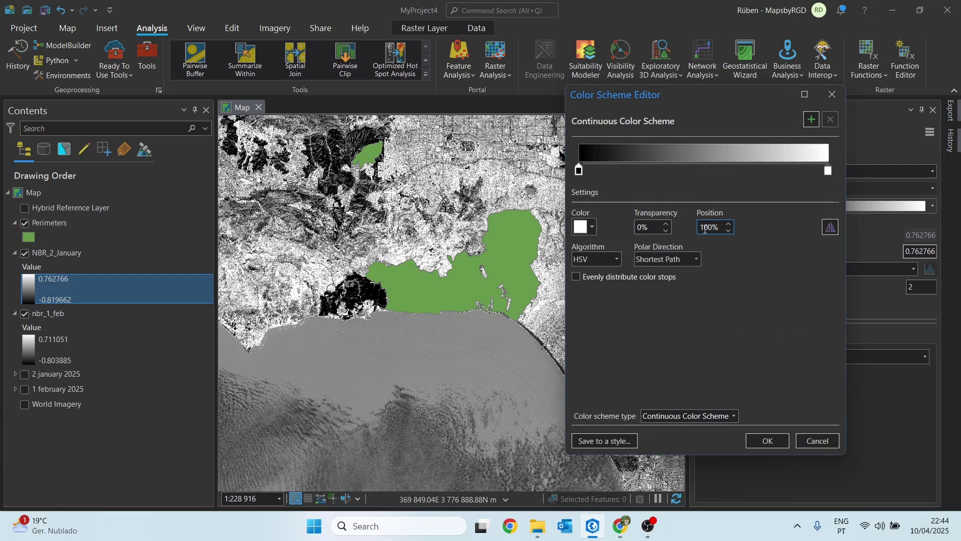
pyautogui.click(586, 228)
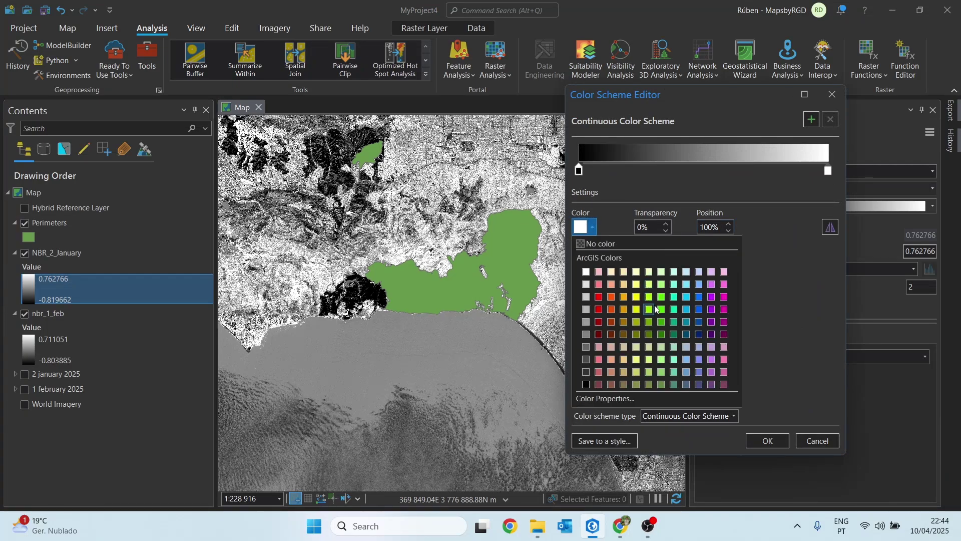
pyautogui.click(649, 308)
pyautogui.click(583, 171)
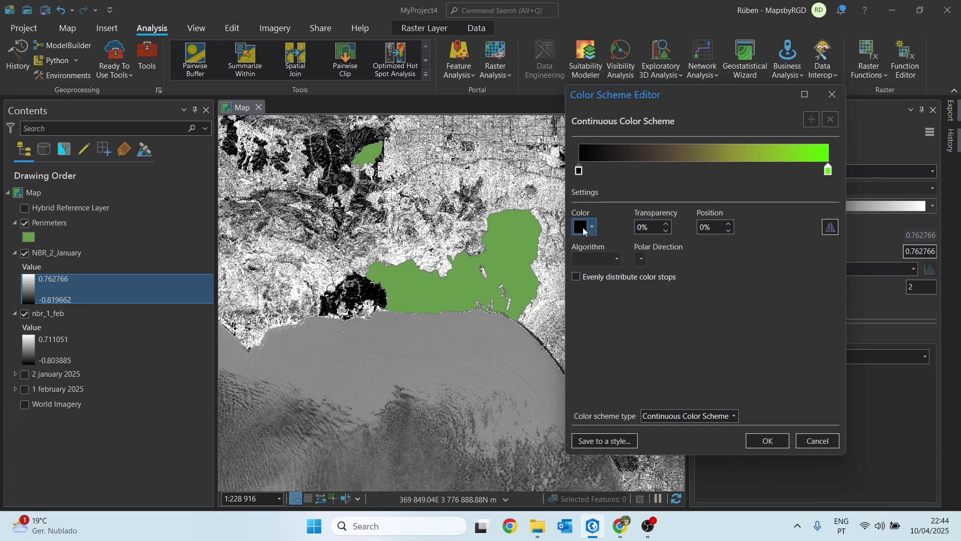
pyautogui.click(587, 227)
pyautogui.click(600, 309)
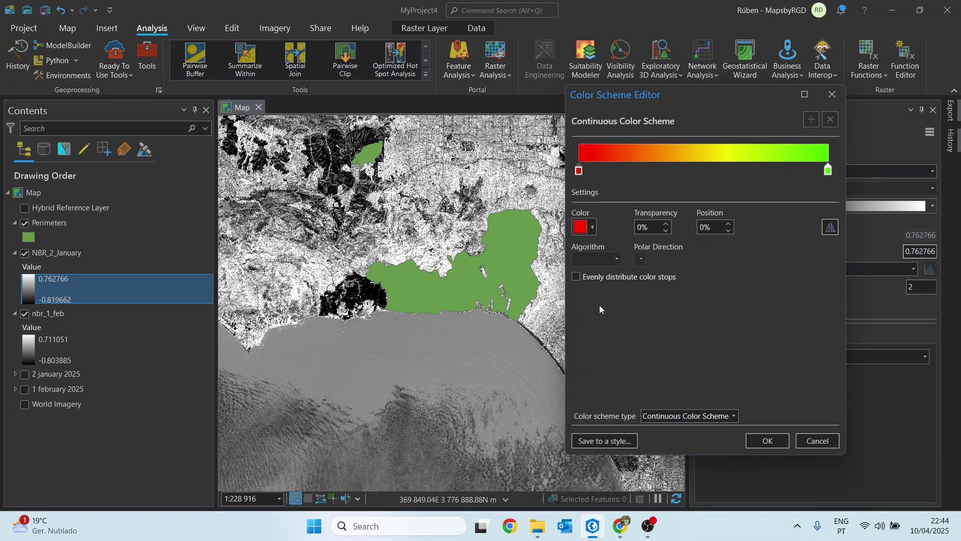
pyautogui.click(765, 441)
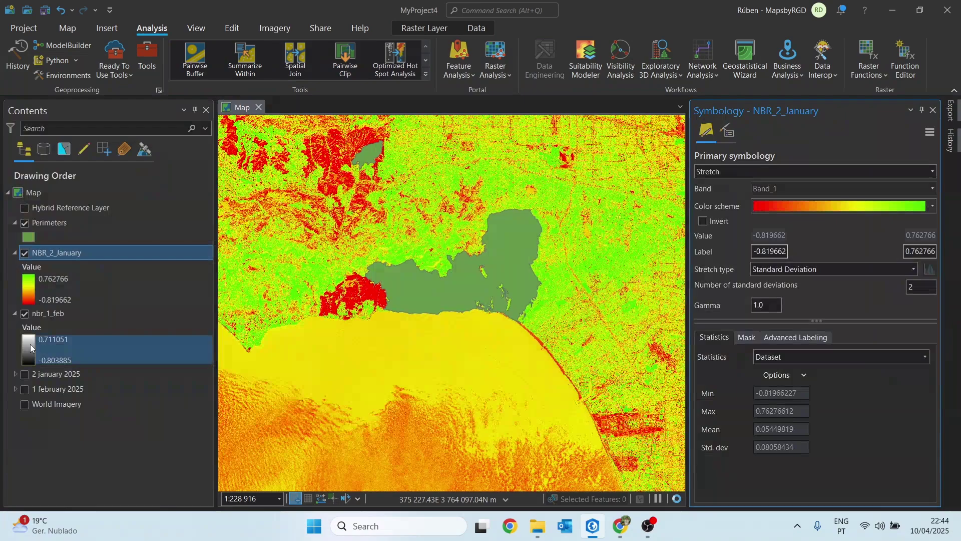
pyautogui.click(30, 343)
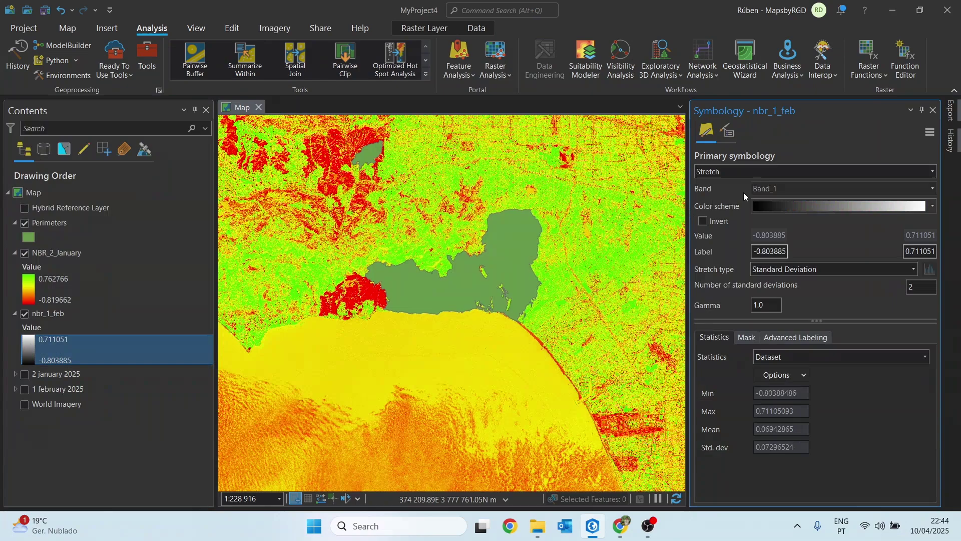
# Give nbr_1_feb the same ramp: bright green high end, red low end.
pyautogui.click(793, 206)
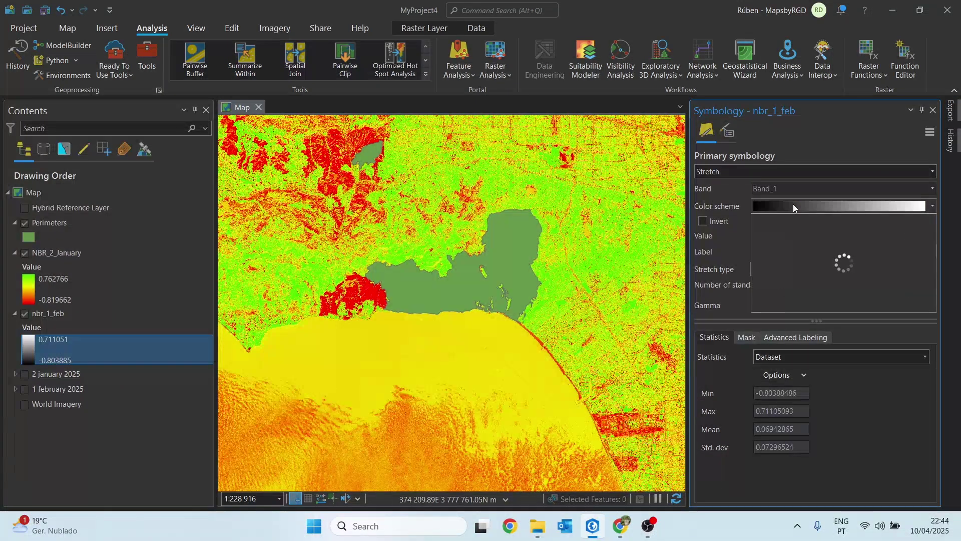
pyautogui.click(809, 354)
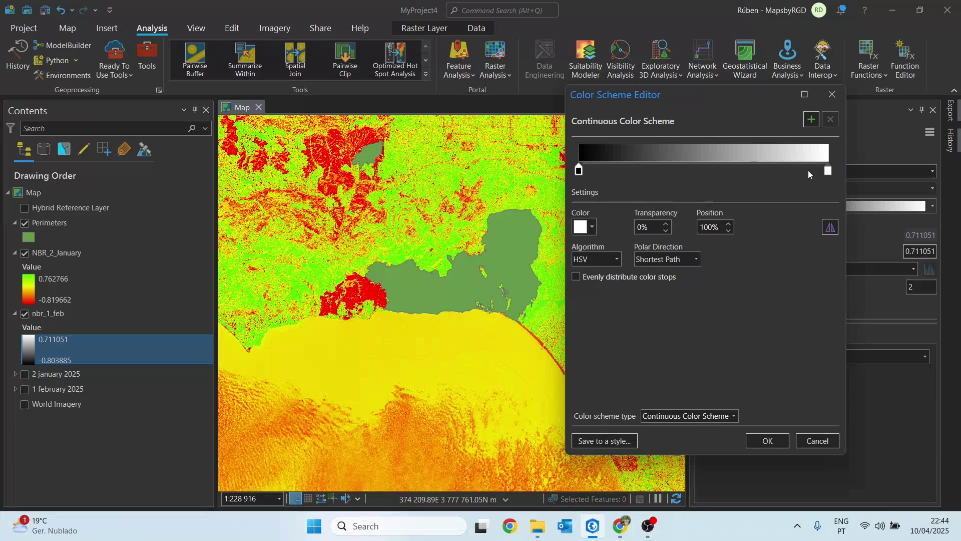
pyautogui.click(585, 227)
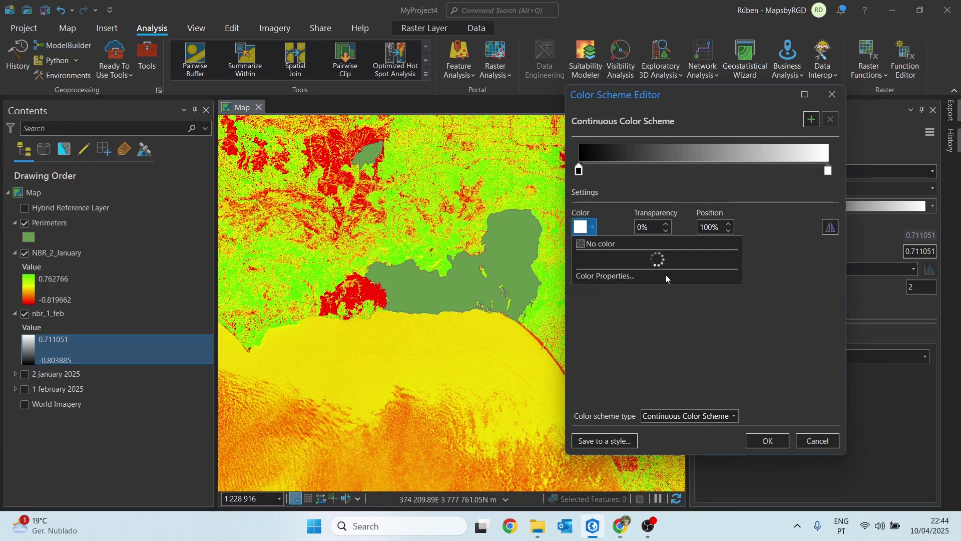
pyautogui.click(659, 297)
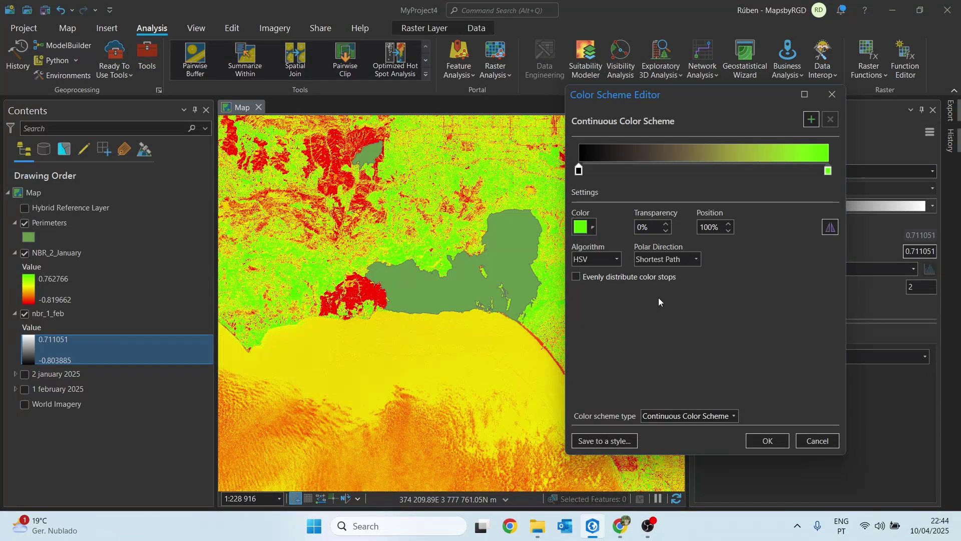
pyautogui.click(579, 170)
pyautogui.click(584, 227)
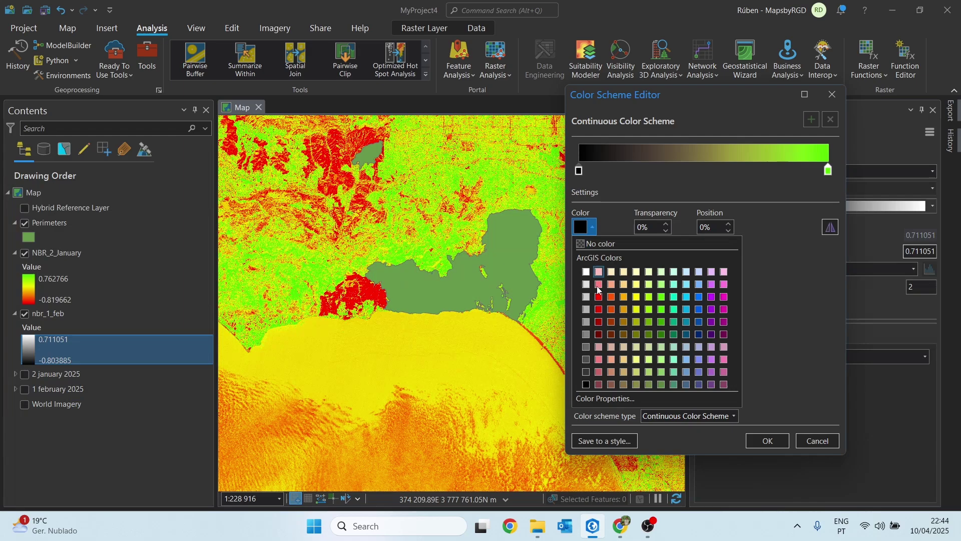
pyautogui.click(598, 296)
pyautogui.click(768, 441)
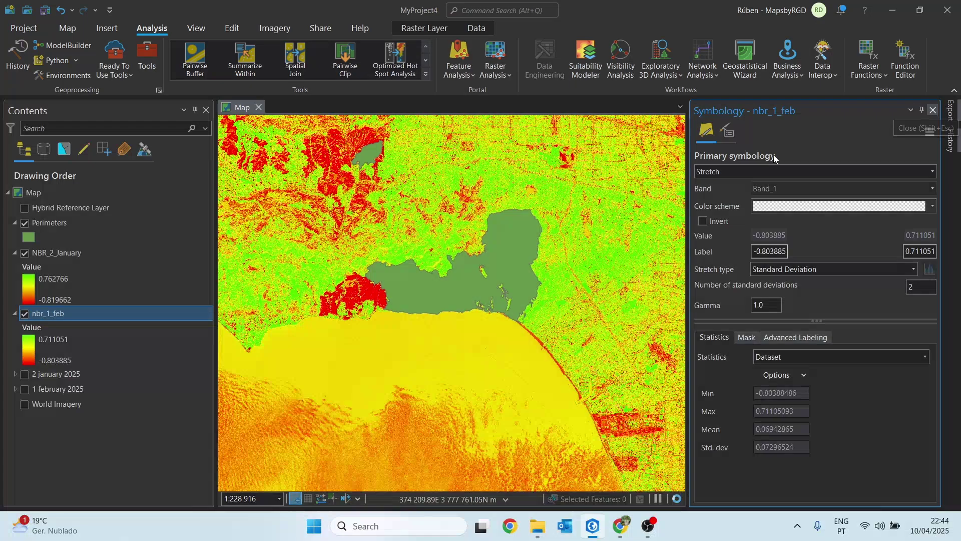
pyautogui.click(934, 110)
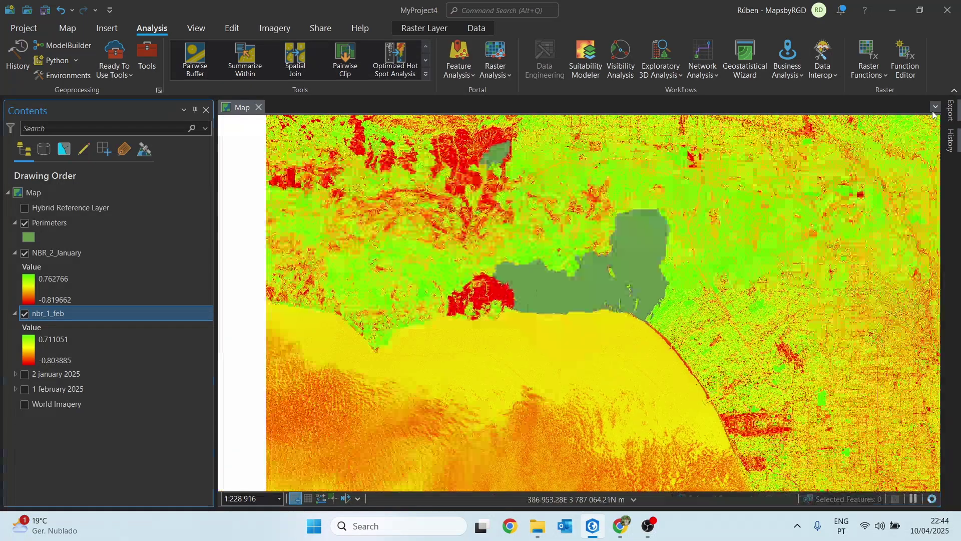
# Set the Perimeters symbol to no fill colour with a black 4 pt outline.
pyautogui.click(27, 238)
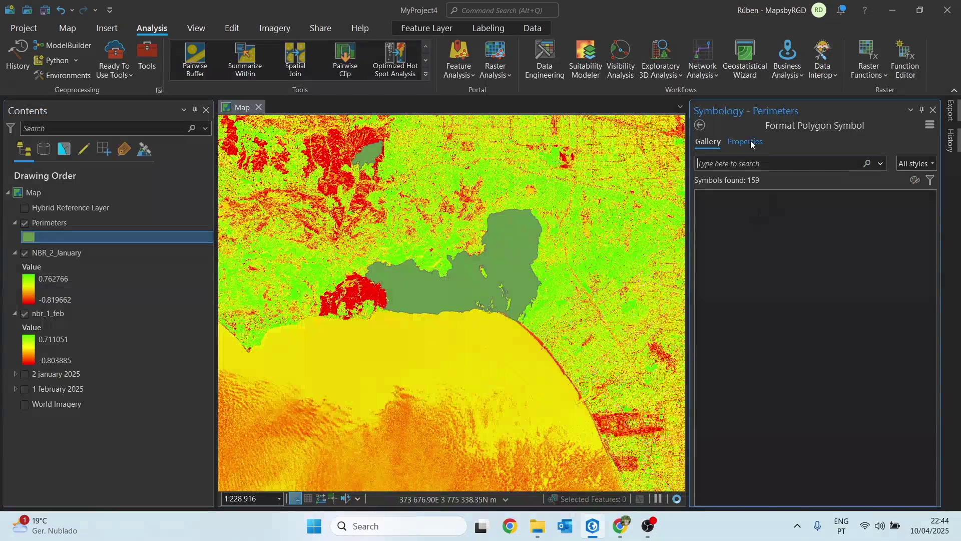
pyautogui.click(750, 143)
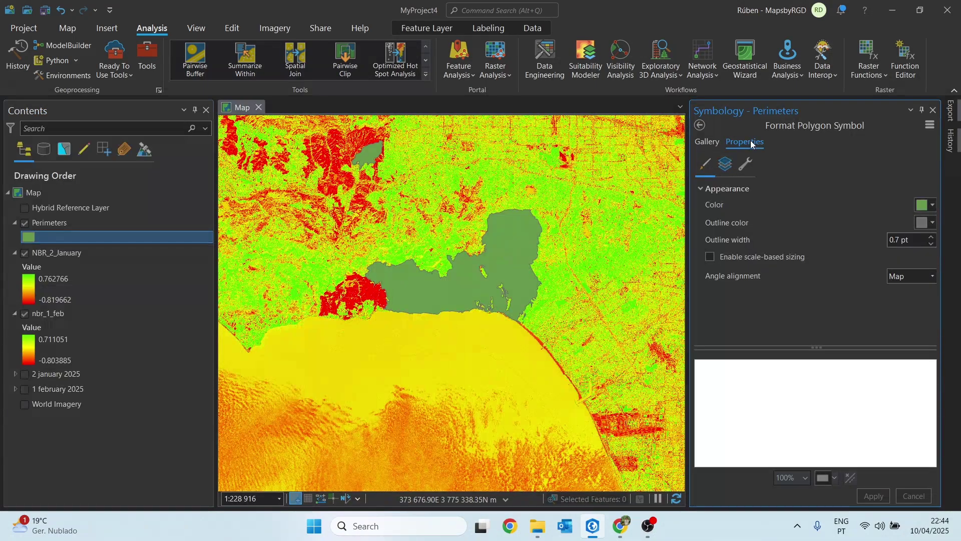
pyautogui.click(927, 205)
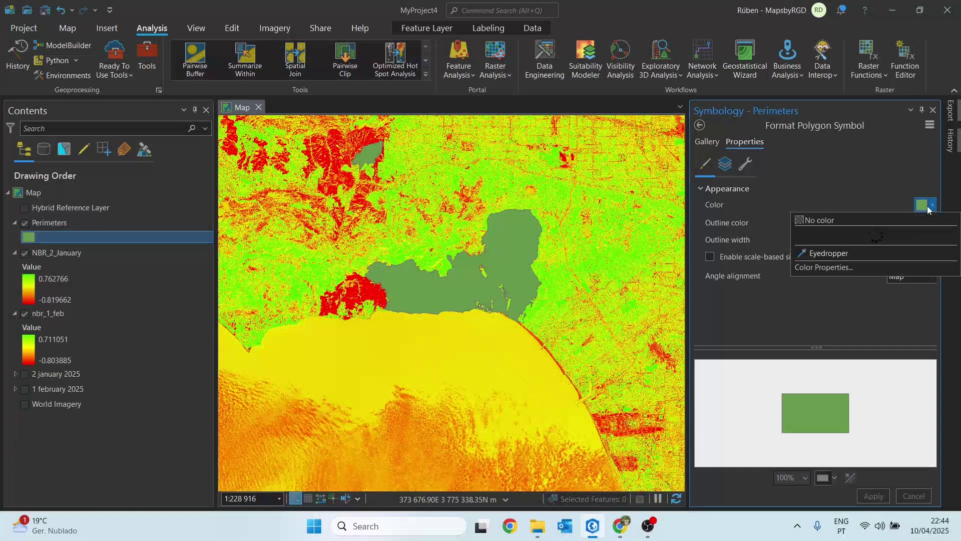
pyautogui.click(826, 222)
pyautogui.click(931, 238)
pyautogui.click(932, 238)
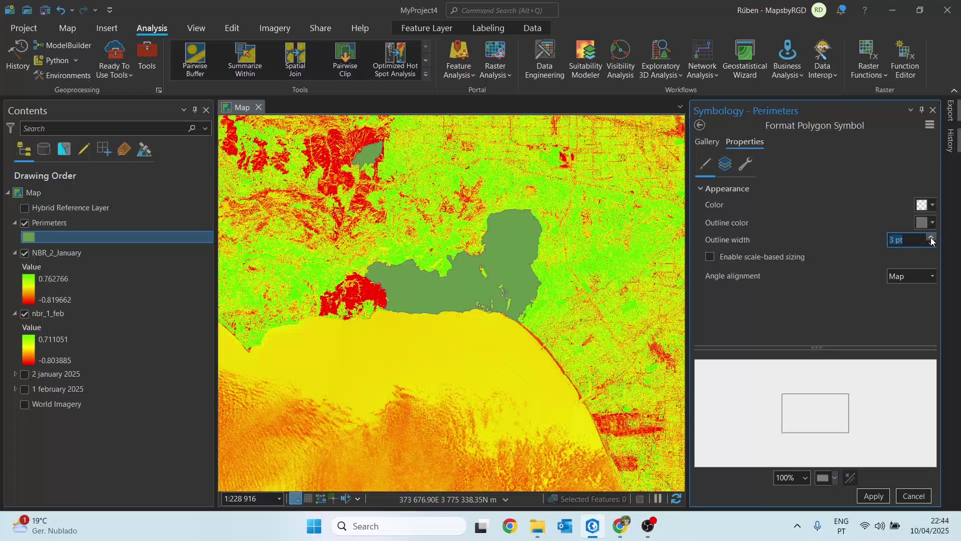
pyautogui.click(929, 224)
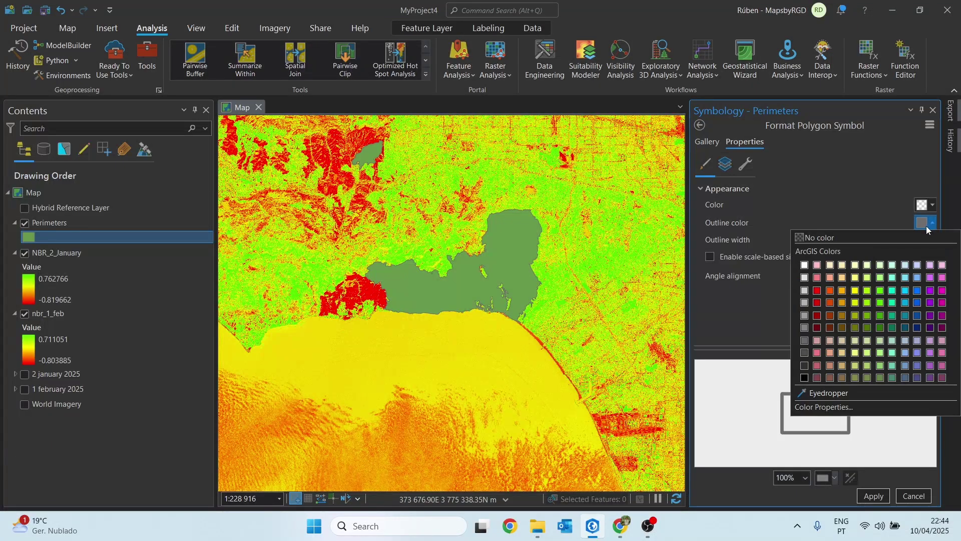
pyautogui.click(804, 378)
pyautogui.click(879, 495)
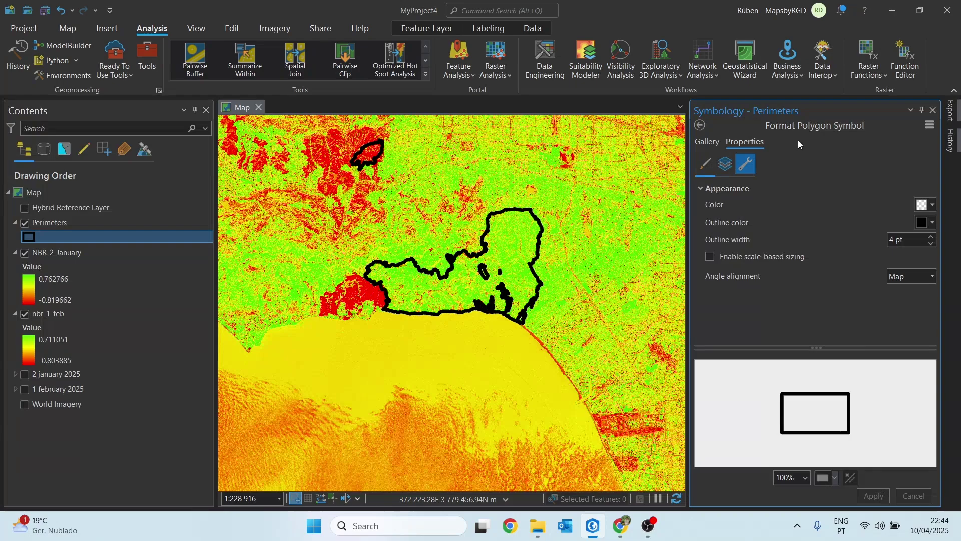
pyautogui.click(933, 109)
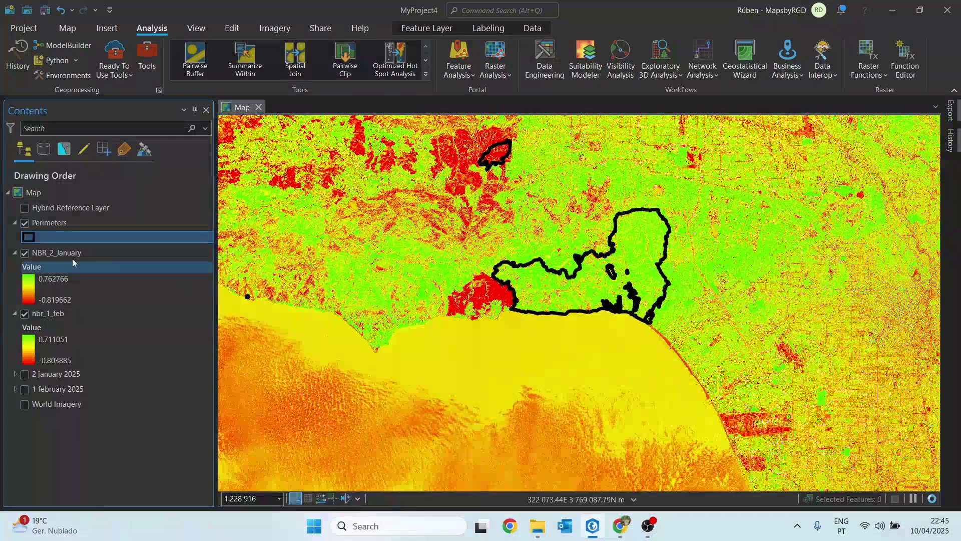
pyautogui.click(61, 251)
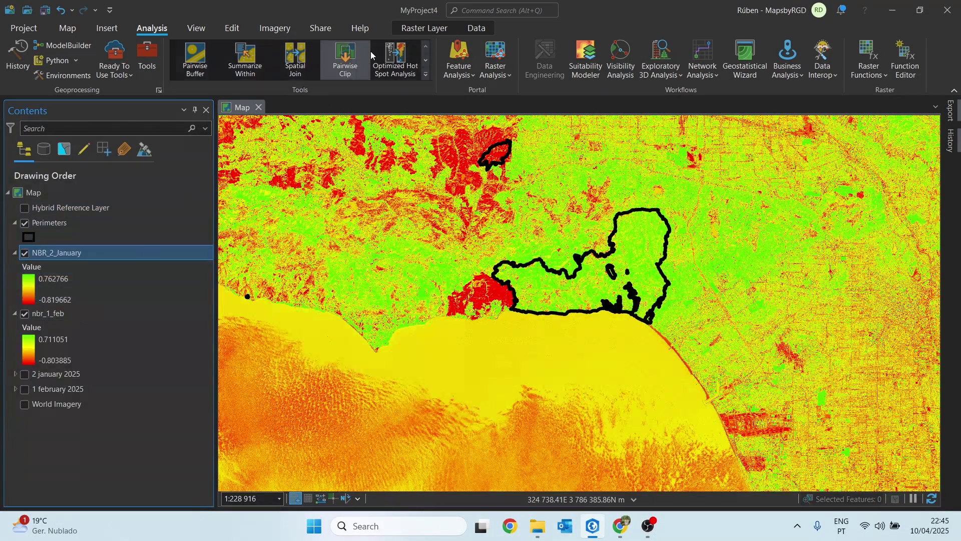
# Swipe NBR_2_January over nbr_1_feb across the burn scars, panning between burned areas.
pyautogui.click(425, 28)
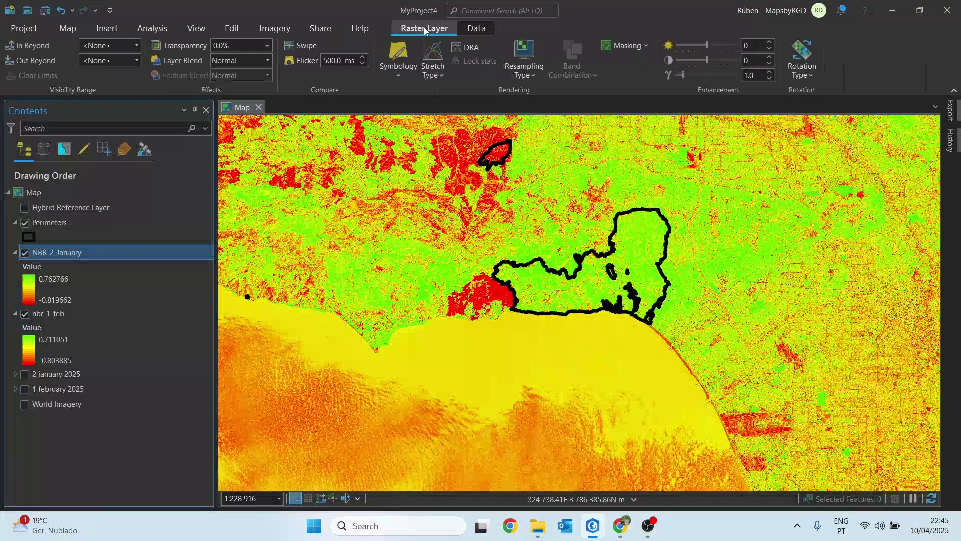
pyautogui.click(301, 46)
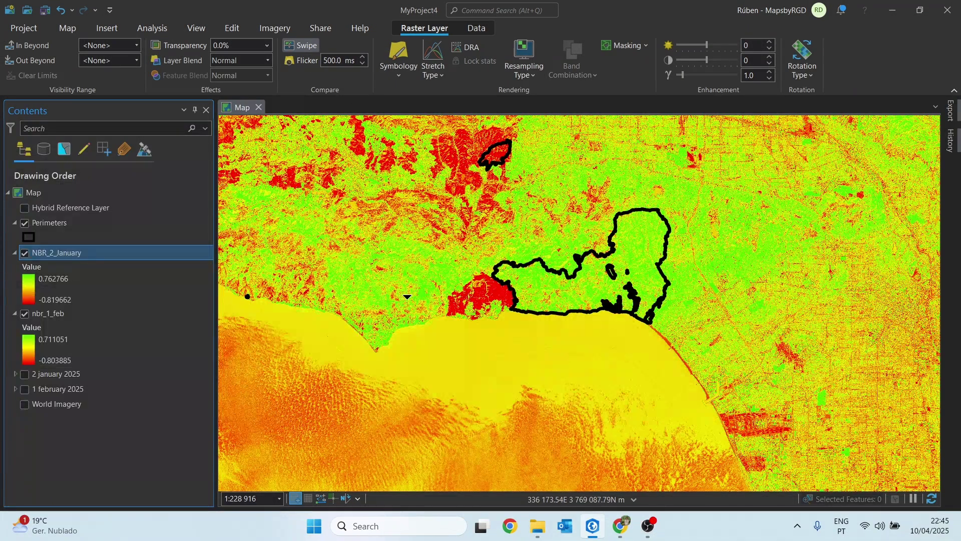
pyautogui.moveTo(407, 296)
pyautogui.mouseDown()
pyautogui.moveTo(451, 301)
pyautogui.moveTo(483, 326)
pyautogui.moveTo(490, 394)
pyautogui.moveTo(501, 107)
pyautogui.moveTo(515, 337)
pyautogui.moveTo(503, 170)
pyautogui.mouseUp()
pyautogui.moveTo(613, 267)
pyautogui.mouseDown()
pyautogui.moveTo(280, 376)
pyautogui.moveTo(361, 236)
pyautogui.moveTo(450, 285)
pyautogui.moveTo(601, 297)
pyautogui.moveTo(637, 382)
pyautogui.moveTo(630, 197)
pyautogui.moveTo(616, 355)
pyautogui.moveTo(616, 225)
pyautogui.mouseUp()
pyautogui.moveTo(300, 150)
pyautogui.mouseDown()
pyautogui.moveTo(415, 157)
pyautogui.moveTo(623, 216)
pyautogui.moveTo(525, 203)
pyautogui.moveTo(464, 277)
pyautogui.moveTo(470, 180)
pyautogui.moveTo(467, 261)
pyautogui.mouseUp()
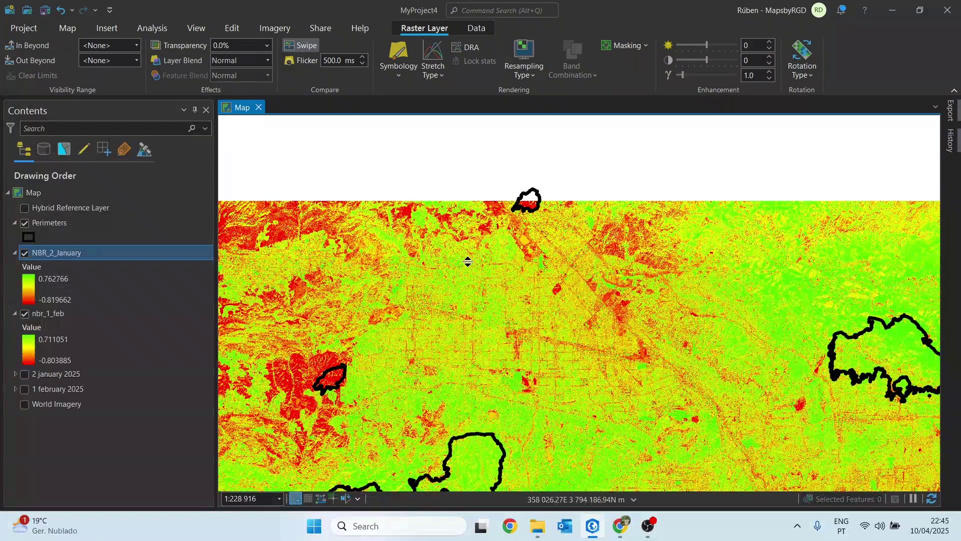
pyautogui.moveTo(339, 331); pyautogui.dragTo(507, 153)
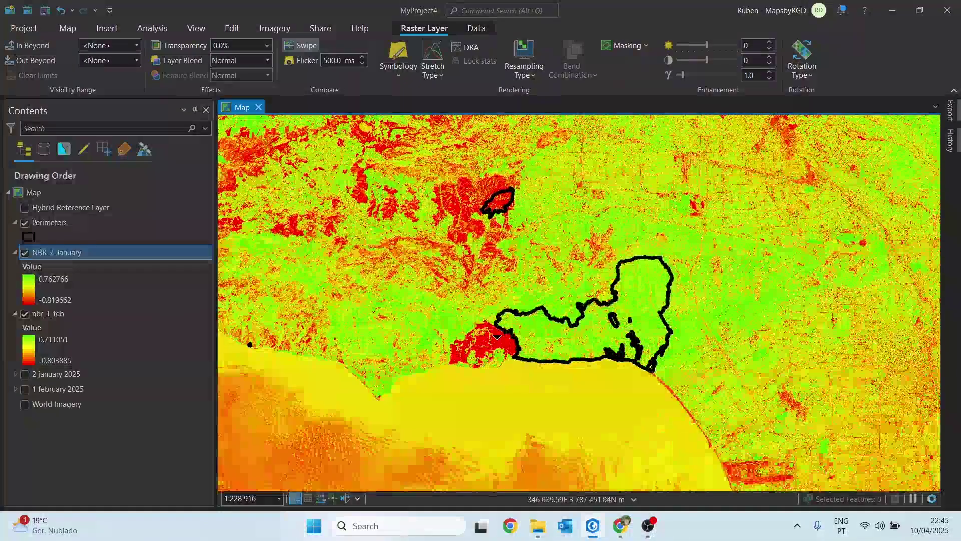
# Hide NBR_2_January, zoom into the burn perimeter, and toggle January on and off.
pyautogui.click(25, 254)
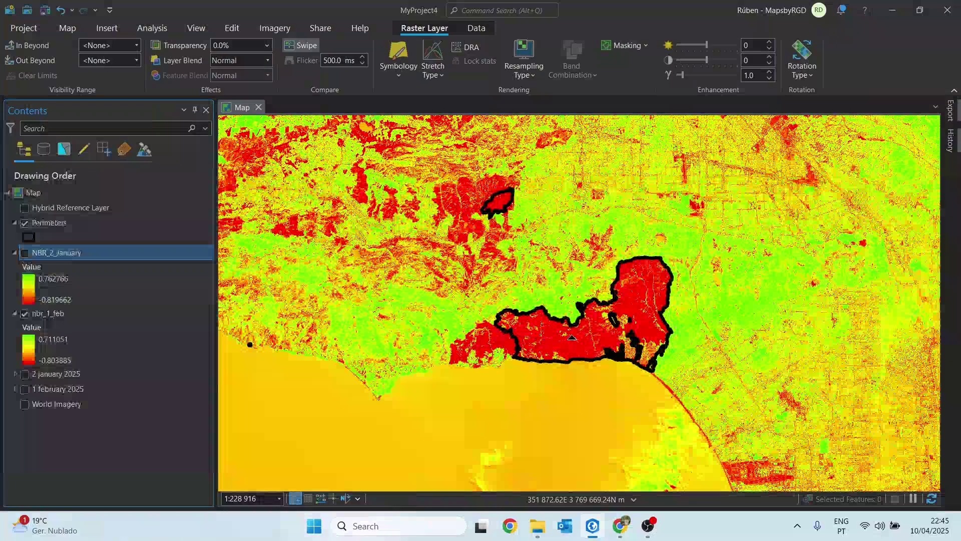
pyautogui.scroll(5, 621, 320)
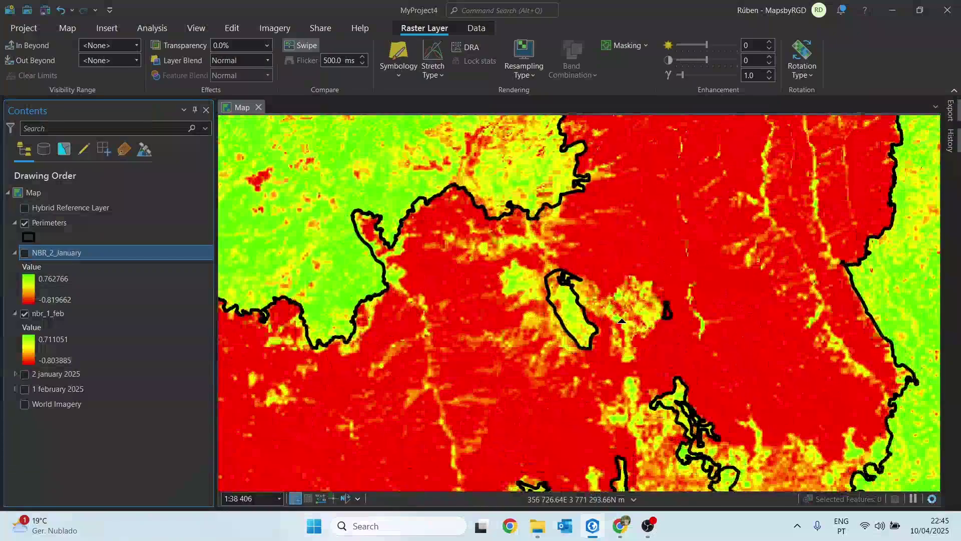
pyautogui.click(25, 253)
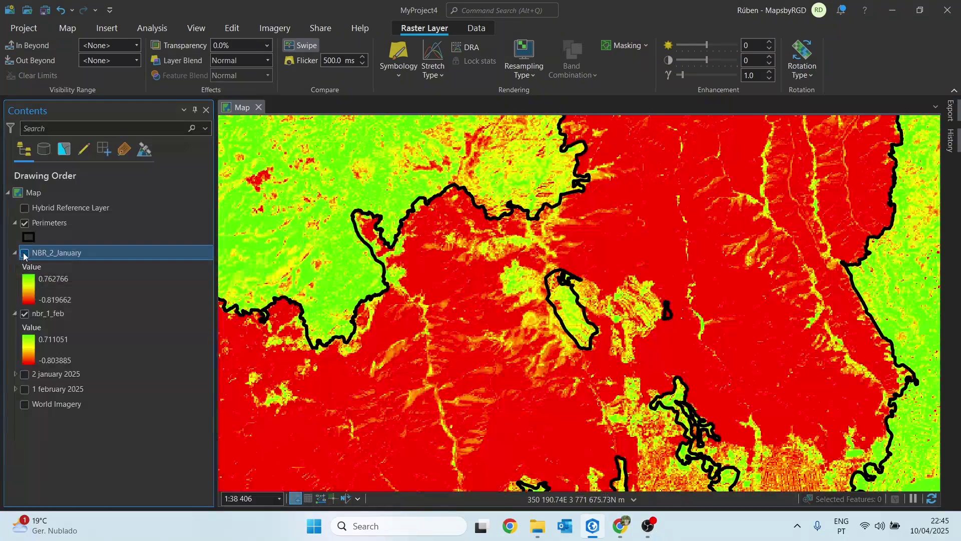
pyautogui.click(24, 254)
pyautogui.scroll(-2, 382, 256)
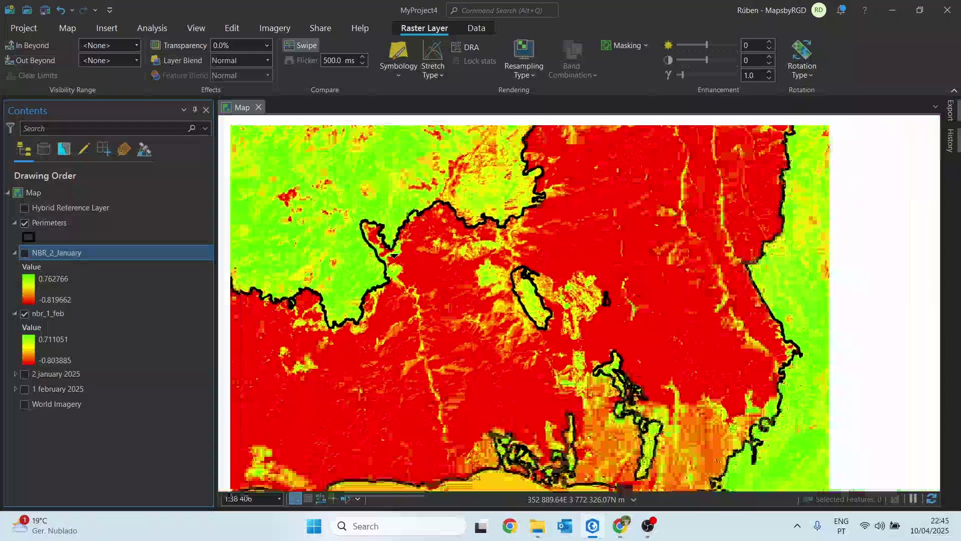